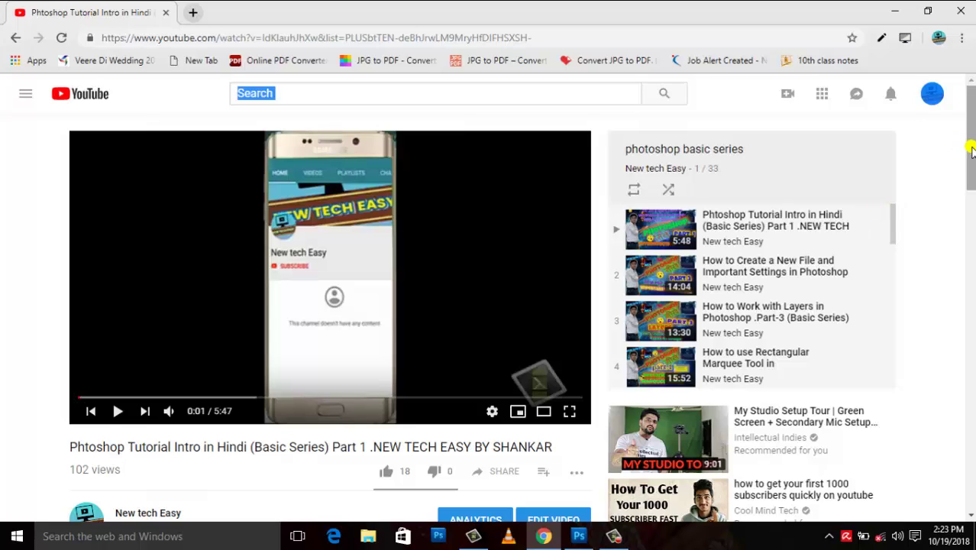
Step: Expand and read the YouTube video's full description
{"action": "scroll", "coordinate": [970, 153], "scroll_direction": "down", "scroll_amount": 2}
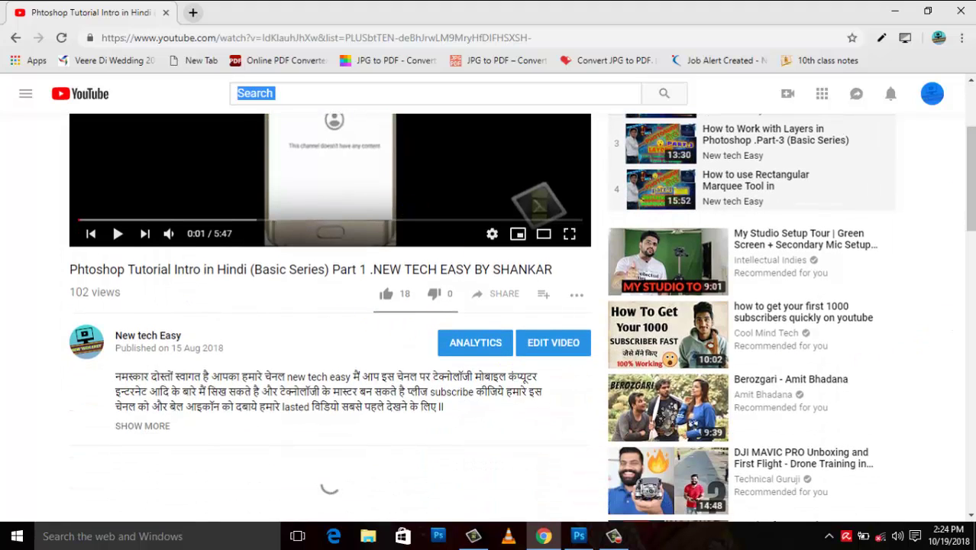
{"action": "mouse_move", "coordinate": [972, 199]}
{"action": "left_mouse_down"}
{"action": "mouse_move", "coordinate": [969, 191]}
{"action": "mouse_move", "coordinate": [969, 234]}
{"action": "left_mouse_up"}
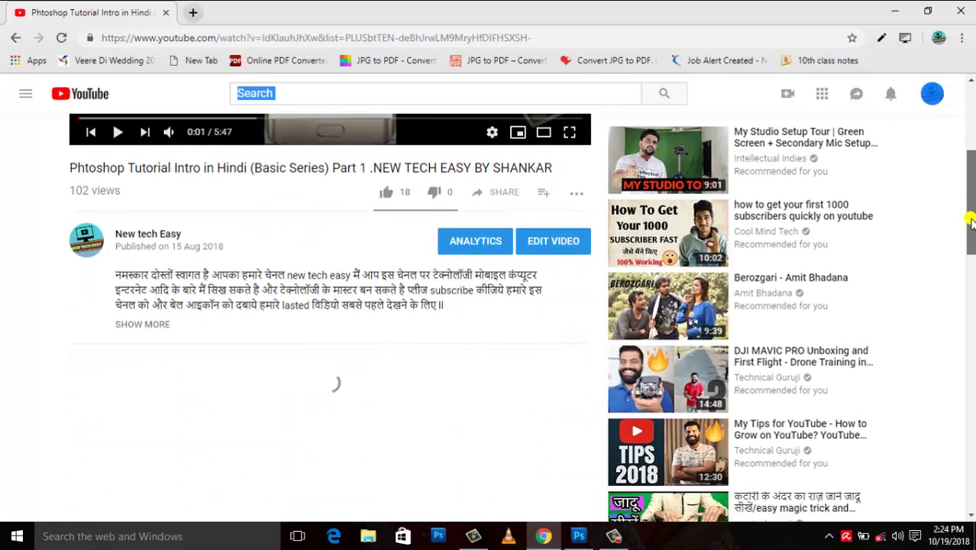
{"action": "left_click", "coordinate": [143, 325]}
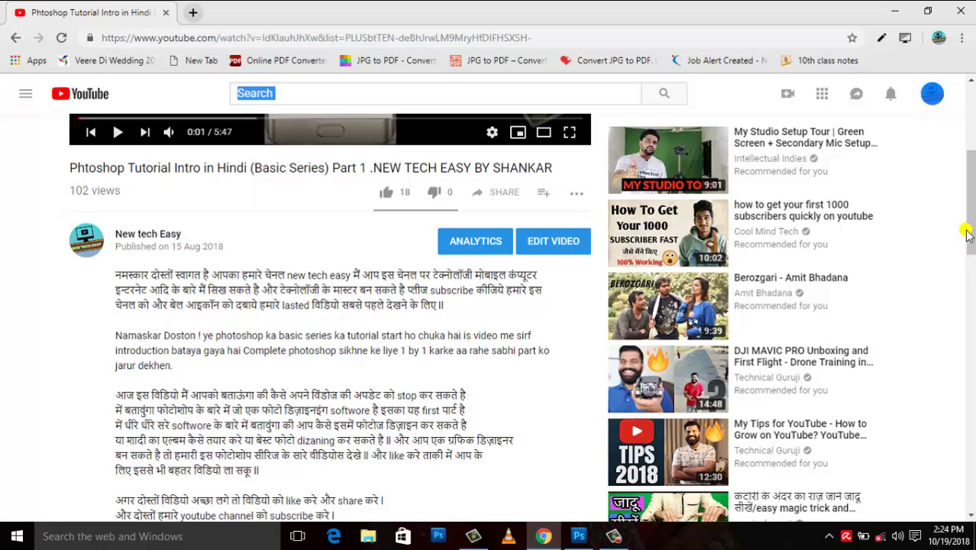
{"action": "scroll", "coordinate": [964, 238], "scroll_direction": "down", "scroll_amount": 2}
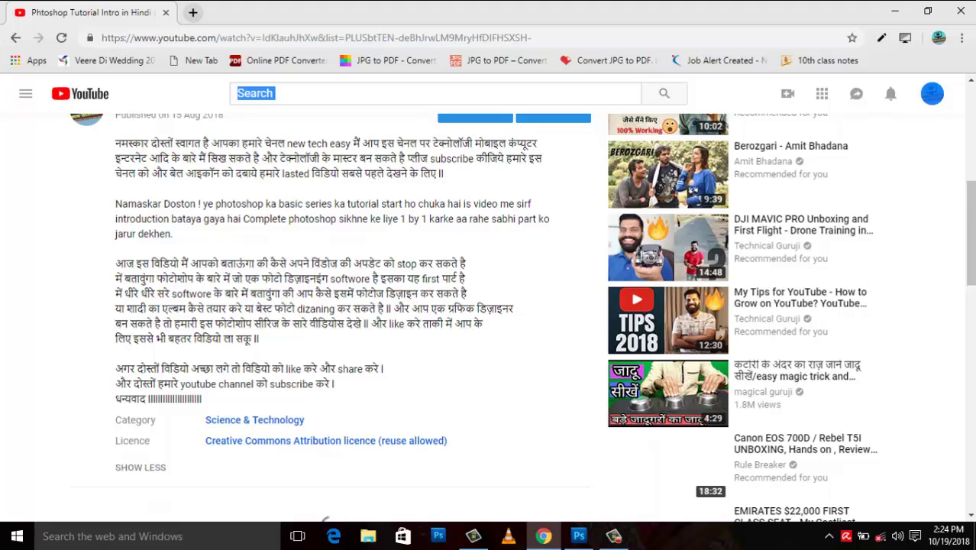
{"action": "scroll", "coordinate": [969, 229], "scroll_direction": "up", "scroll_amount": 1}
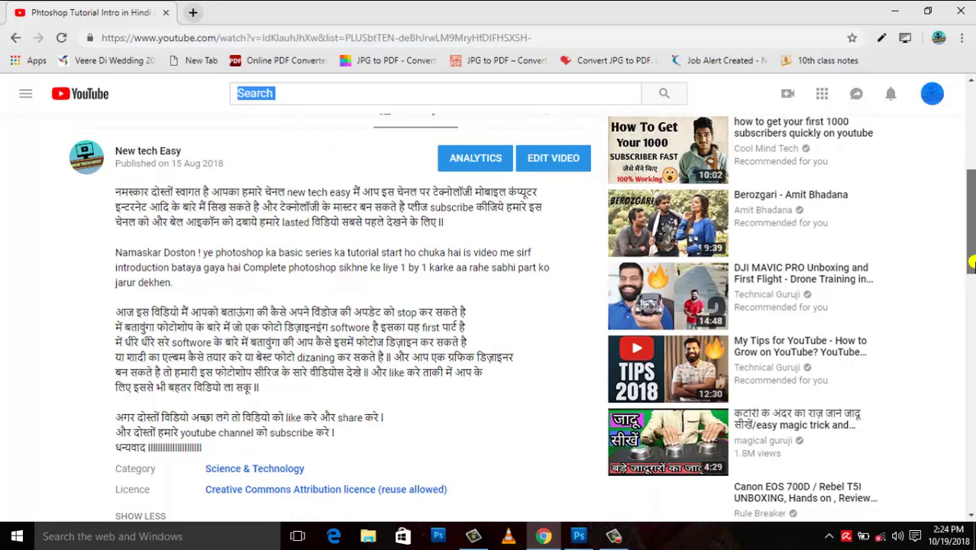
{"action": "scroll", "coordinate": [967, 244], "scroll_direction": "up", "scroll_amount": 4}
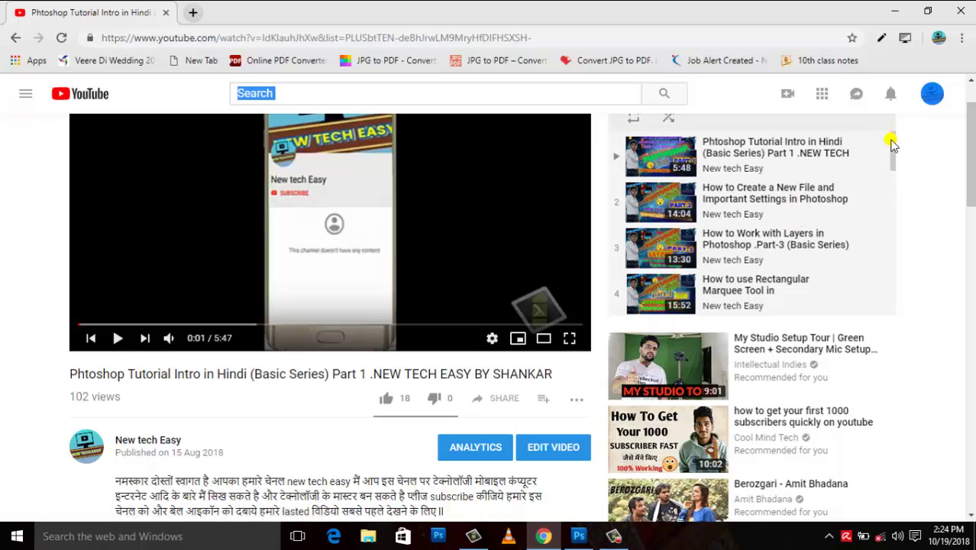
Step: Scroll through the playlist panel, then minimize Chrome to reveal Photoshop
{"action": "mouse_move", "coordinate": [894, 138]}
{"action": "left_mouse_down"}
{"action": "mouse_move", "coordinate": [896, 223]}
{"action": "mouse_move", "coordinate": [890, 133]}
{"action": "mouse_move", "coordinate": [884, 277]}
{"action": "mouse_move", "coordinate": [882, 151]}
{"action": "mouse_move", "coordinate": [871, 135]}
{"action": "mouse_move", "coordinate": [897, 146]}
{"action": "left_mouse_up"}
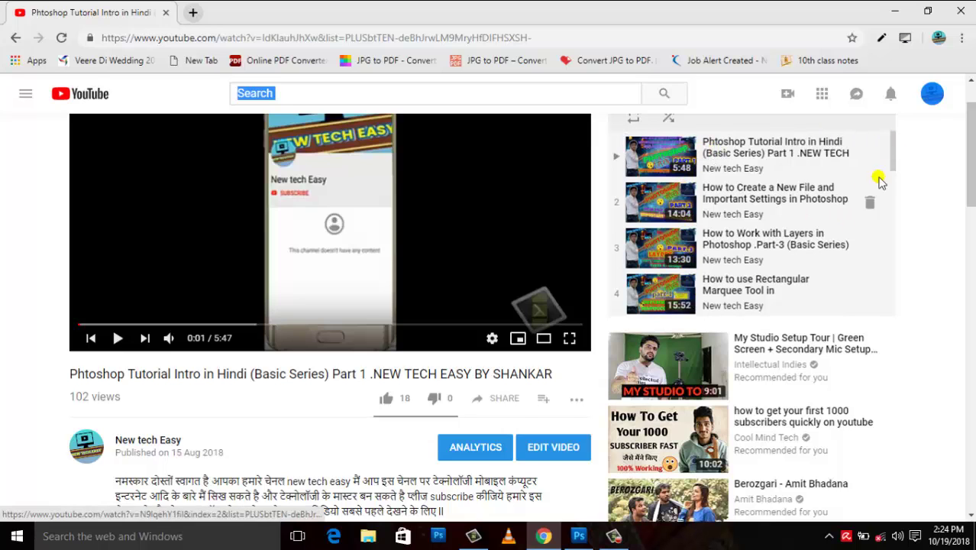
{"action": "scroll", "coordinate": [970, 153], "scroll_direction": "down", "scroll_amount": 2}
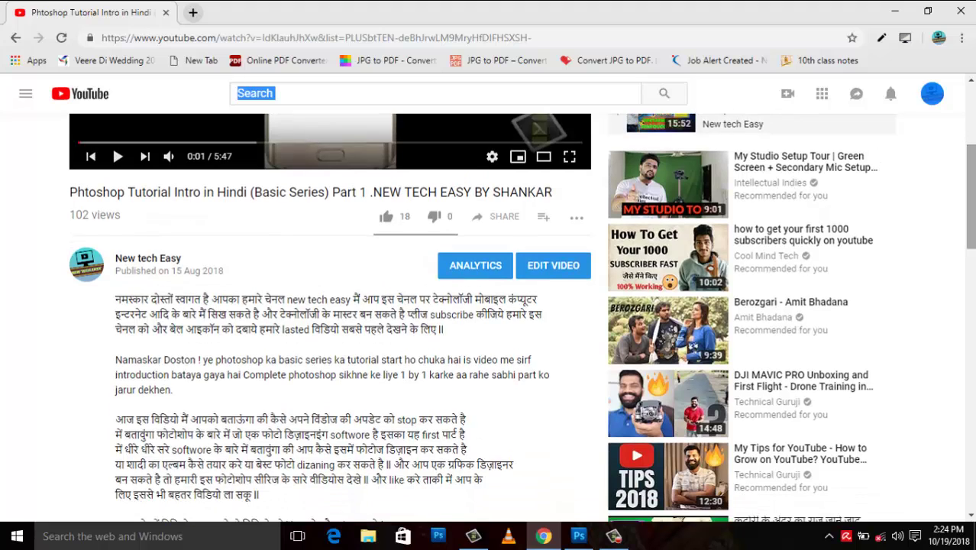
{"action": "left_click", "coordinate": [898, 9]}
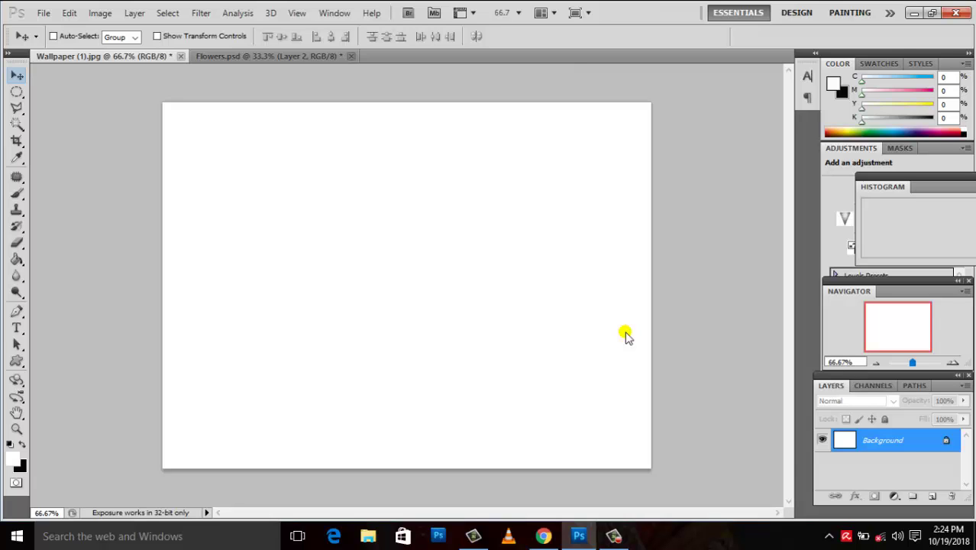
Step: Drag the red Weds heart from Flowers.psd onto the Wallpaper (1).jpg tab
{"action": "left_click", "coordinate": [279, 58]}
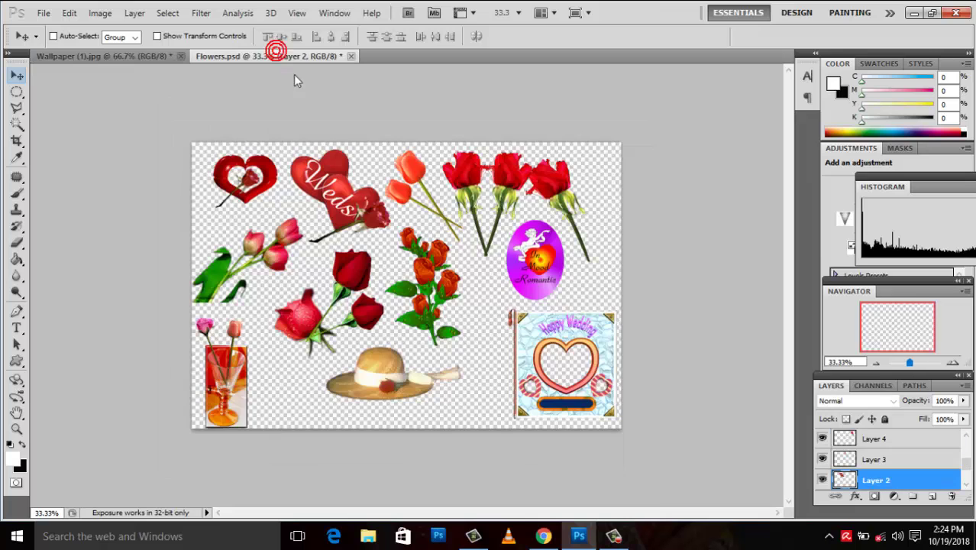
{"action": "mouse_move", "coordinate": [336, 179]}
{"action": "left_mouse_down"}
{"action": "mouse_move", "coordinate": [333, 208]}
{"action": "mouse_move", "coordinate": [340, 168]}
{"action": "mouse_move", "coordinate": [338, 182]}
{"action": "left_mouse_up"}
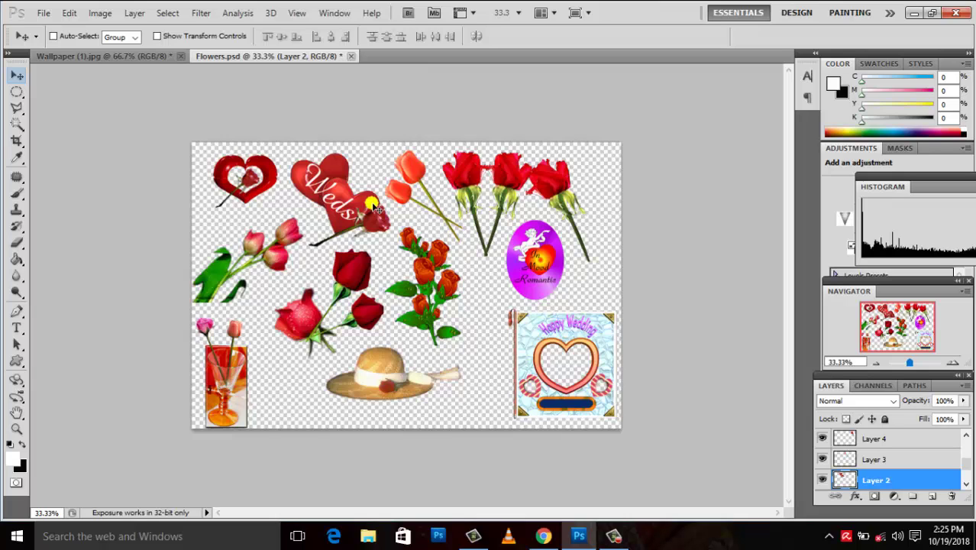
{"action": "left_click_drag", "start_coordinate": [372, 208], "coordinate": [155, 63]}
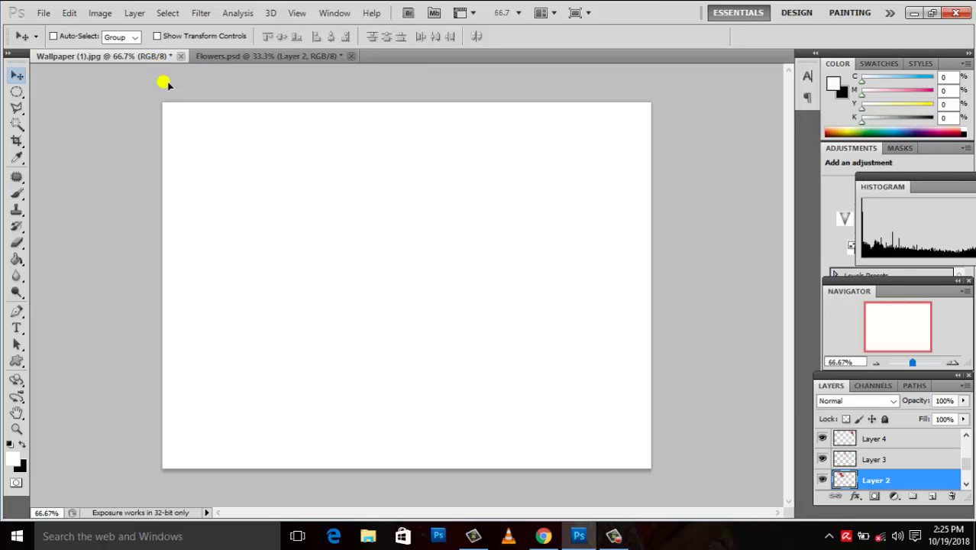
Step: Drop the Weds heart onto the wallpaper, duplicate it, and place the copy to its right
{"action": "mouse_move", "coordinate": [155, 59]}
{"action": "left_mouse_down"}
{"action": "mouse_move", "coordinate": [254, 251]}
{"action": "mouse_move", "coordinate": [355, 256]}
{"action": "left_mouse_up"}
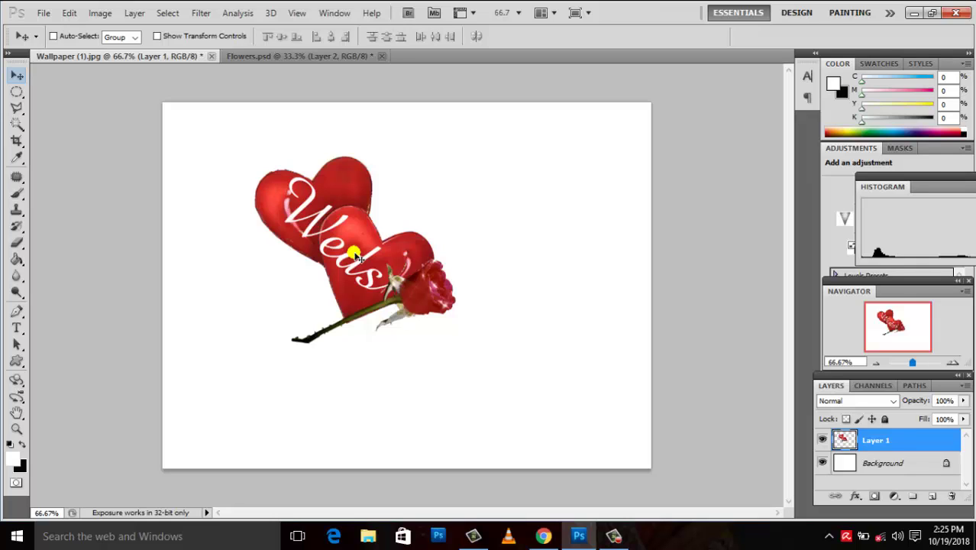
{"action": "key", "text": "ctrl+j"}
{"action": "left_click_drag", "start_coordinate": [356, 258], "coordinate": [517, 243]}
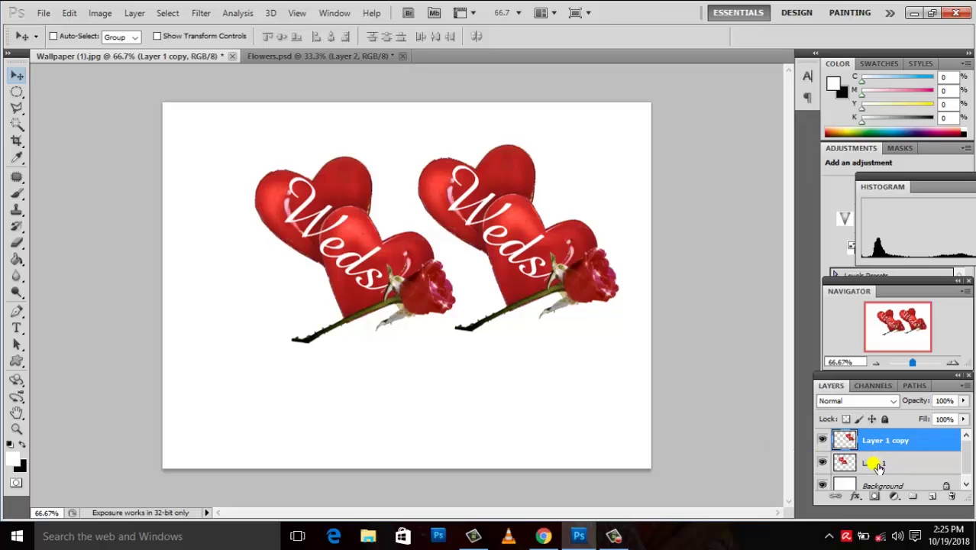
Step: Convert Layer 1 copy to a smart object and nudge it slightly up and right
{"action": "right_click", "coordinate": [868, 439]}
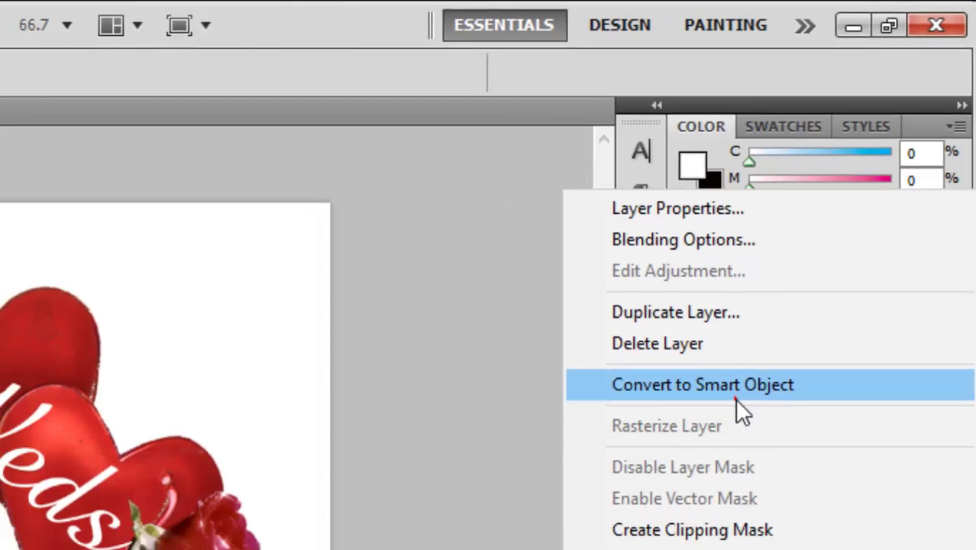
{"action": "left_click", "coordinate": [715, 434]}
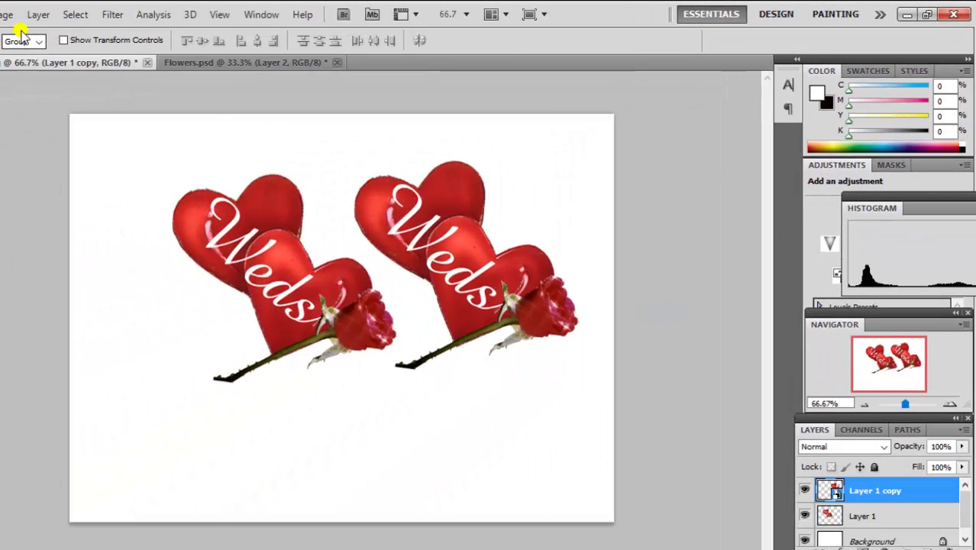
{"action": "left_click", "coordinate": [30, 15]}
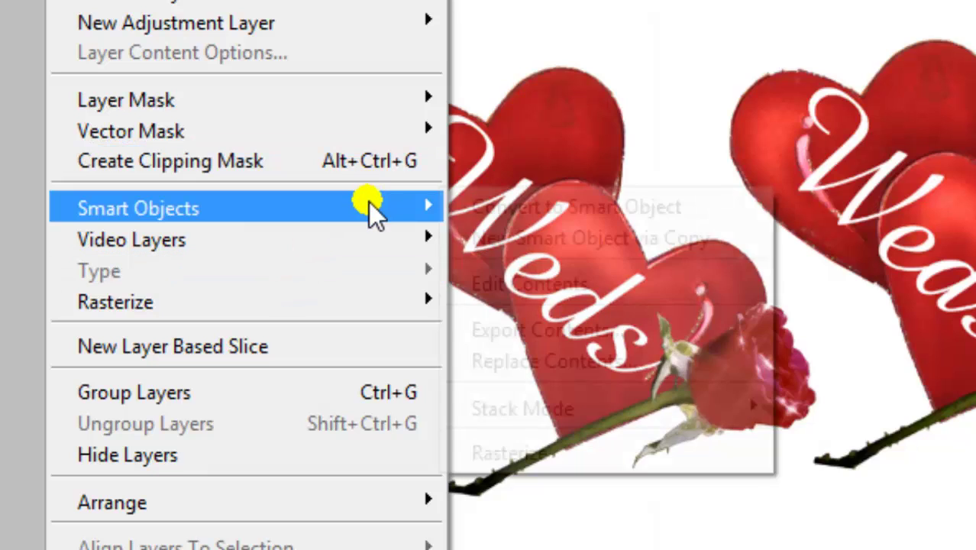
{"action": "mouse_move", "coordinate": [156, 215]}
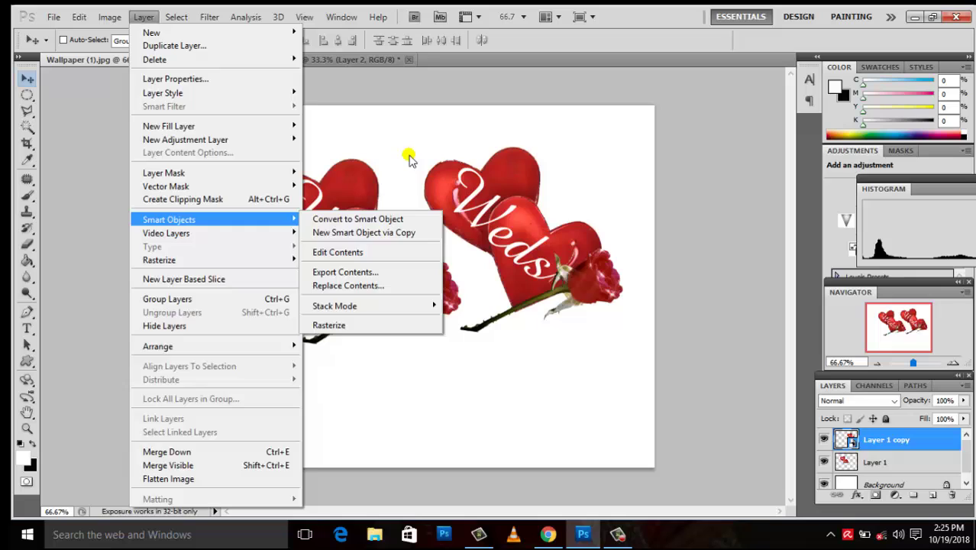
{"action": "left_click", "coordinate": [408, 159]}
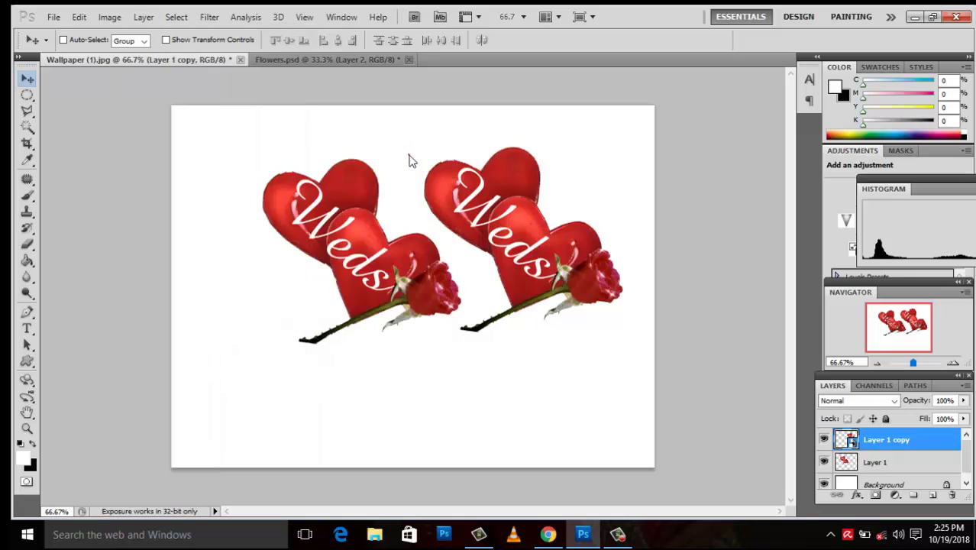
{"action": "left_click_drag", "start_coordinate": [505, 227], "coordinate": [512, 230]}
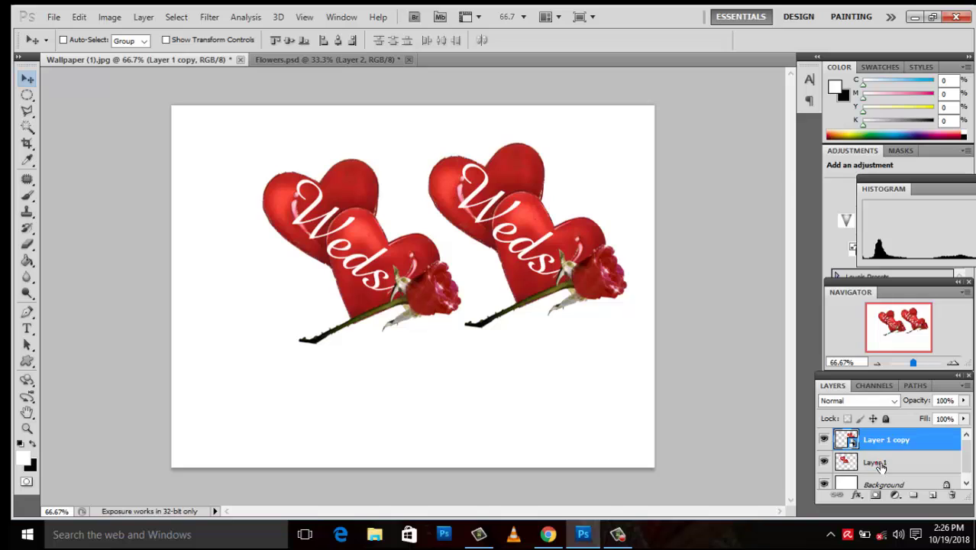
Step: Select both heart layers and shrink them into a small pair near the top-left
{"action": "left_click", "coordinate": [880, 466], "text": "shift"}
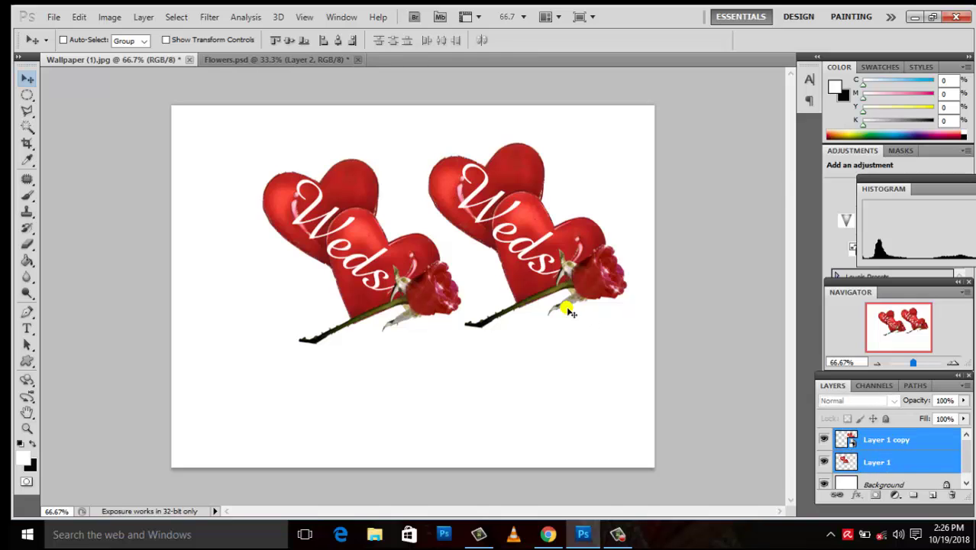
{"action": "key", "text": "ctrl+t"}
{"action": "mouse_move", "coordinate": [628, 346]}
{"action": "left_mouse_down"}
{"action": "mouse_move", "coordinate": [402, 178]}
{"action": "mouse_move", "coordinate": [411, 198]}
{"action": "left_mouse_up"}
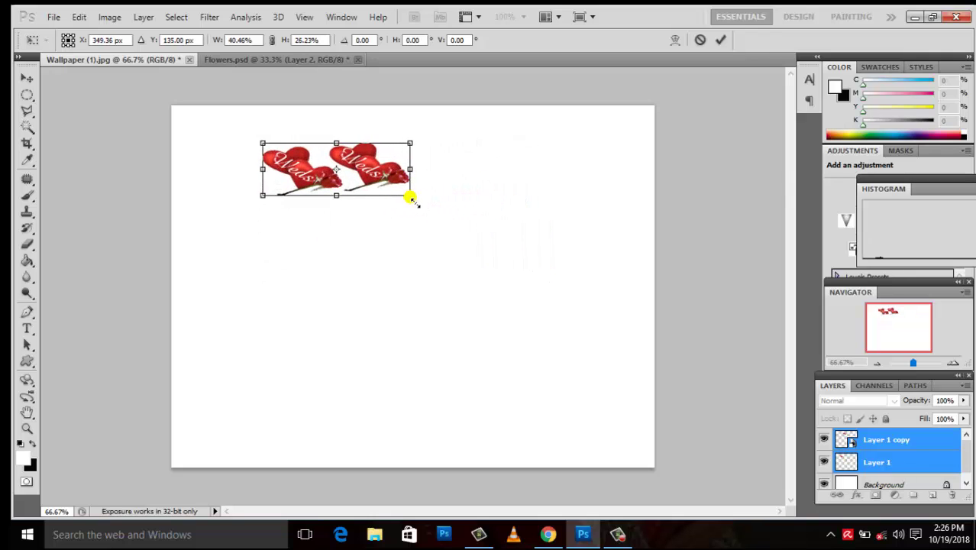
{"action": "key", "text": "Return"}
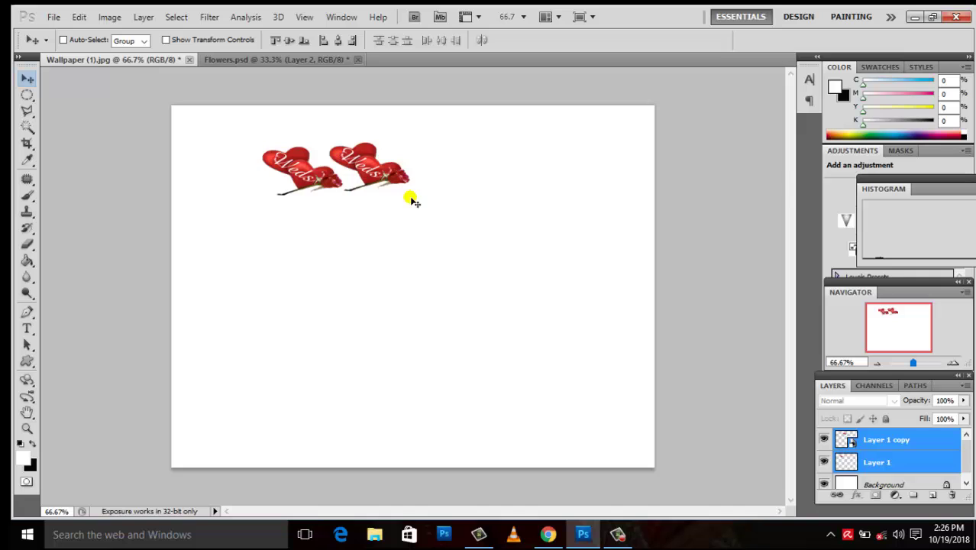
{"action": "key", "text": "ctrl+plus"}
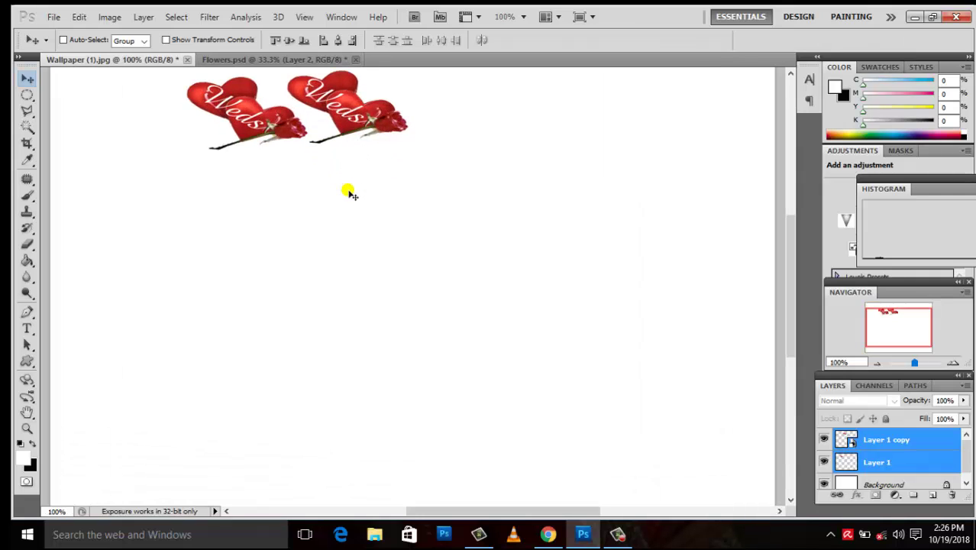
{"action": "key", "text": "ctrl+minus"}
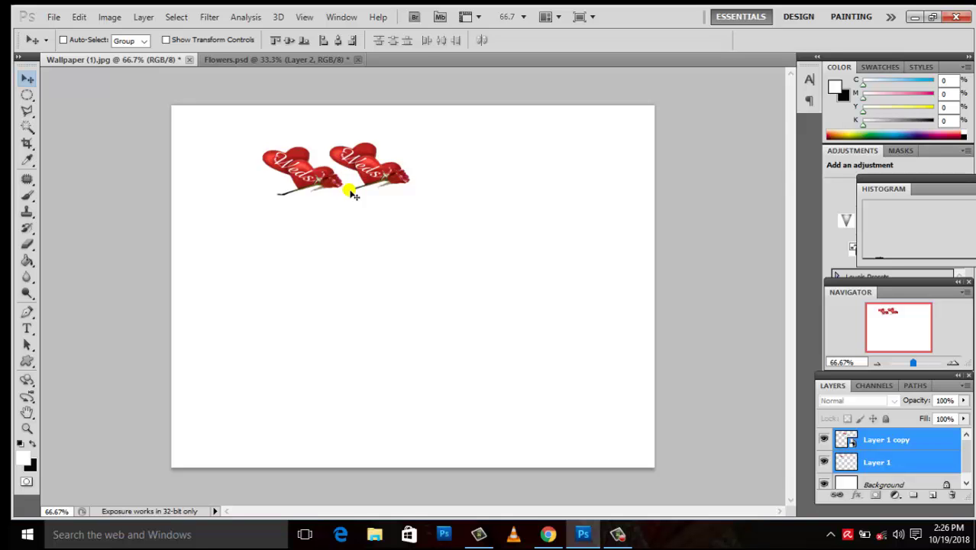
Step: Scale both hearts up to fill most of the canvas, tilting them slightly
{"action": "key", "text": "ctrl+t"}
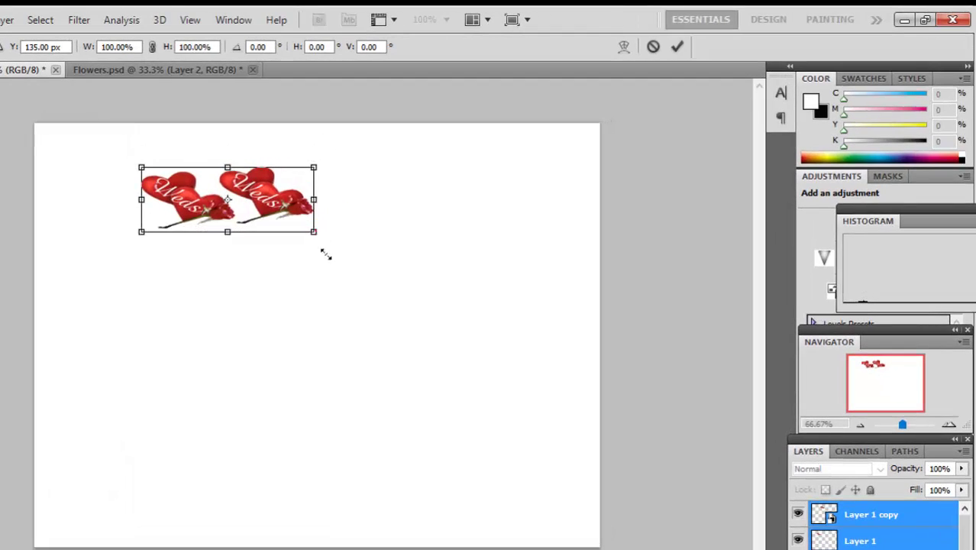
{"action": "left_click_drag", "start_coordinate": [395, 202], "coordinate": [534, 386]}
{"action": "left_click_drag", "start_coordinate": [480, 437], "coordinate": [508, 463]}
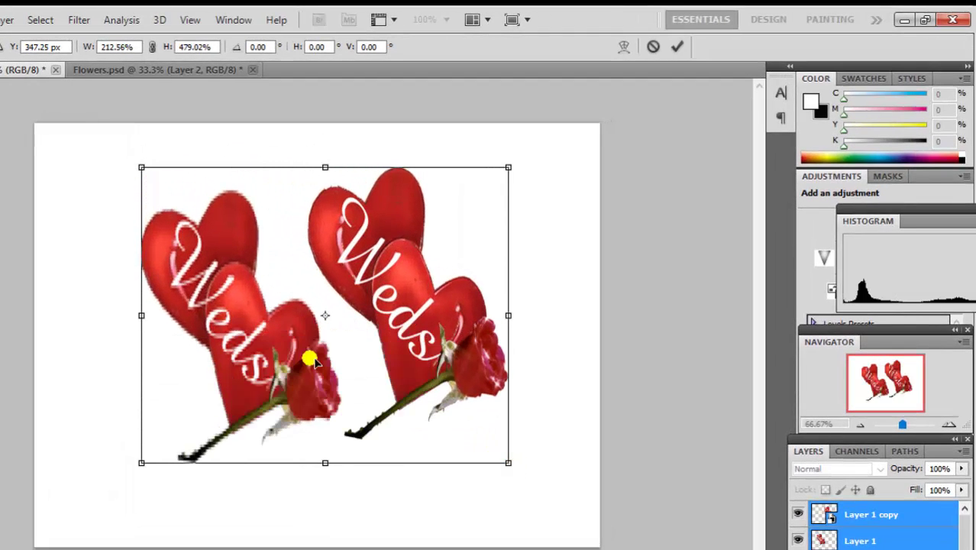
{"action": "left_click_drag", "start_coordinate": [150, 327], "coordinate": [67, 322]}
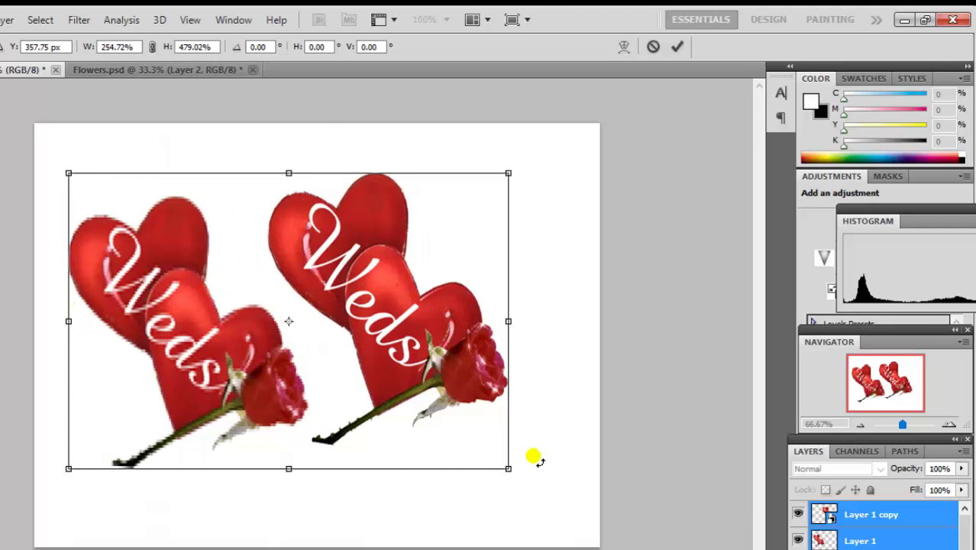
{"action": "left_click_drag", "start_coordinate": [508, 325], "coordinate": [555, 328]}
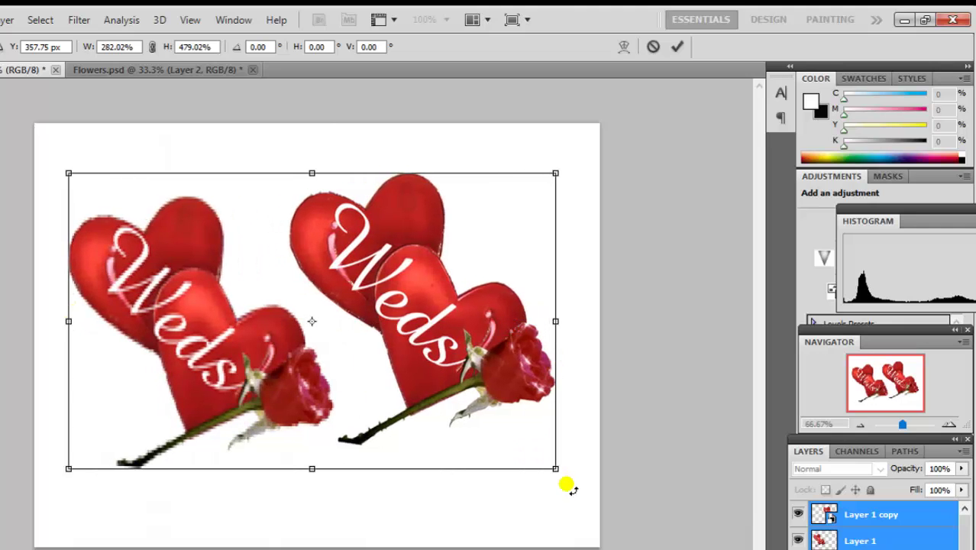
{"action": "left_click_drag", "start_coordinate": [561, 479], "coordinate": [575, 520]}
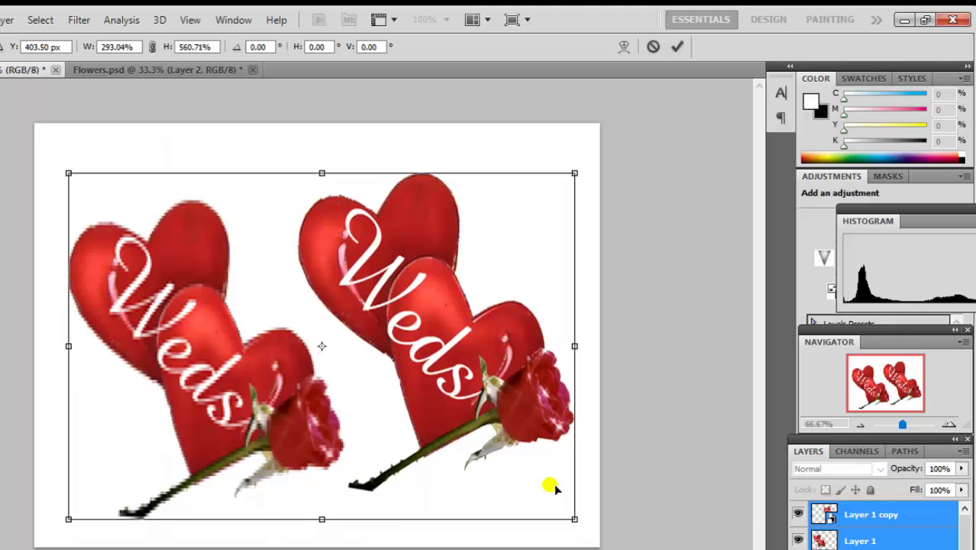
{"action": "left_click_drag", "start_coordinate": [325, 166], "coordinate": [306, 148]}
Step: Commit the enlargement and leave only Layer 1 copy selected
{"action": "key", "text": "Return"}
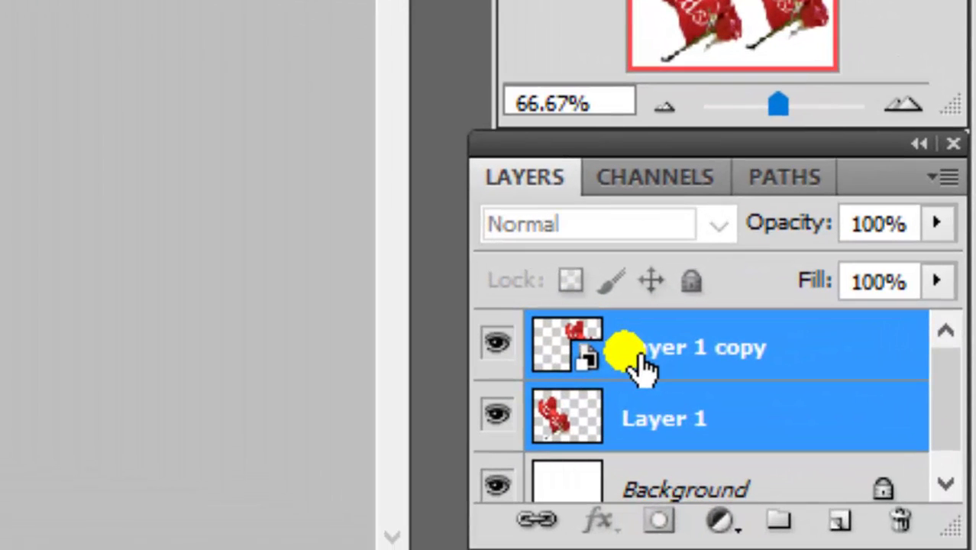
{"action": "left_click", "coordinate": [607, 358]}
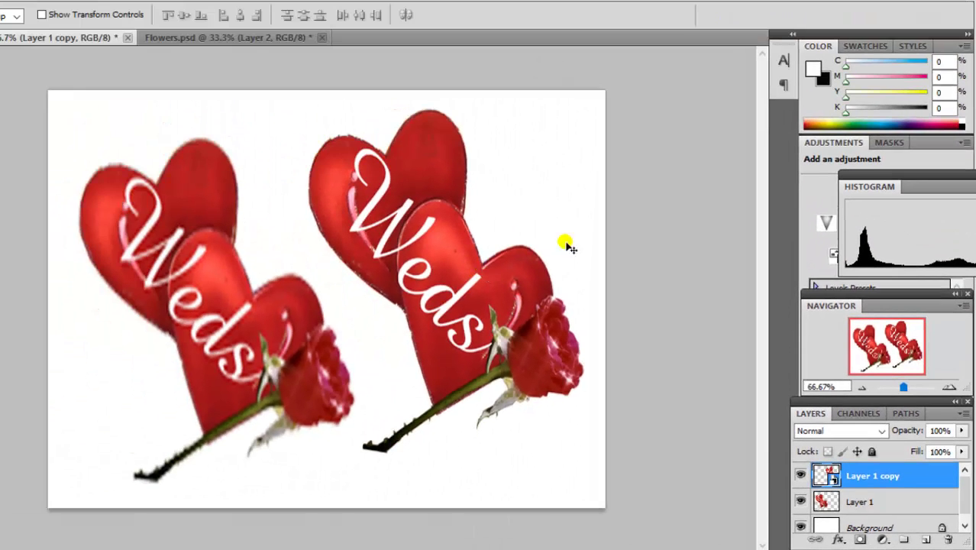
Step: Delete Layer 1, dismiss the locked-layer error, and reselect Layer 1 copy
{"action": "left_click", "coordinate": [849, 506]}
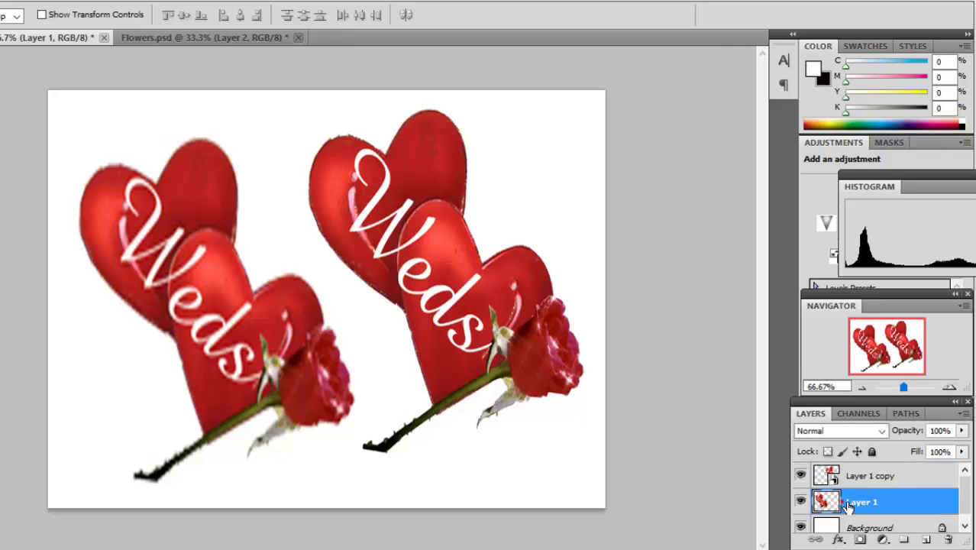
{"action": "key", "text": "Delete"}
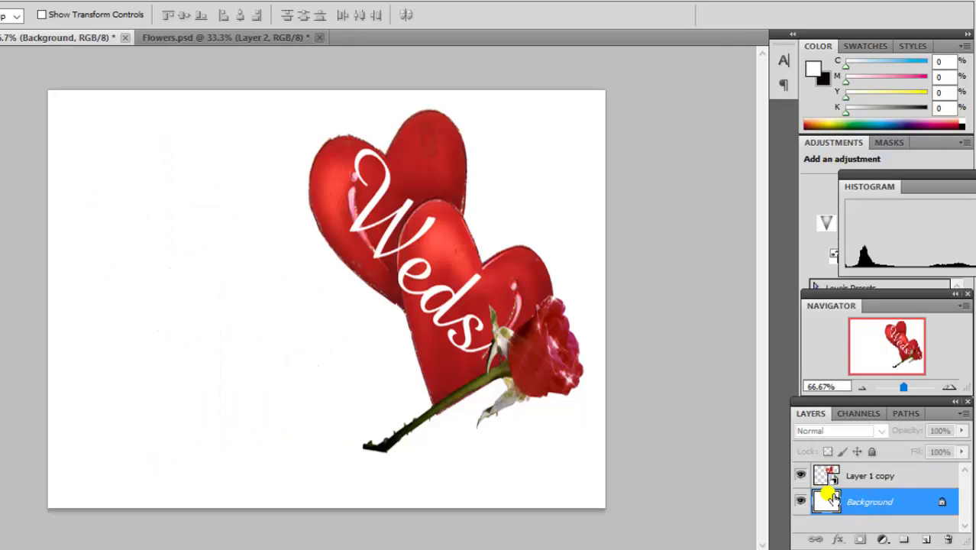
{"action": "left_click_drag", "start_coordinate": [419, 334], "coordinate": [353, 310]}
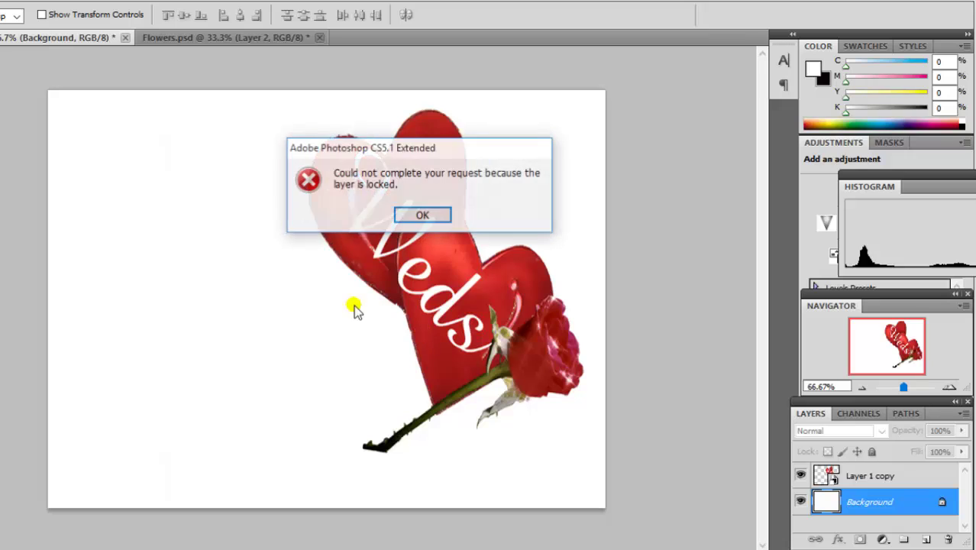
{"action": "left_click", "coordinate": [423, 215]}
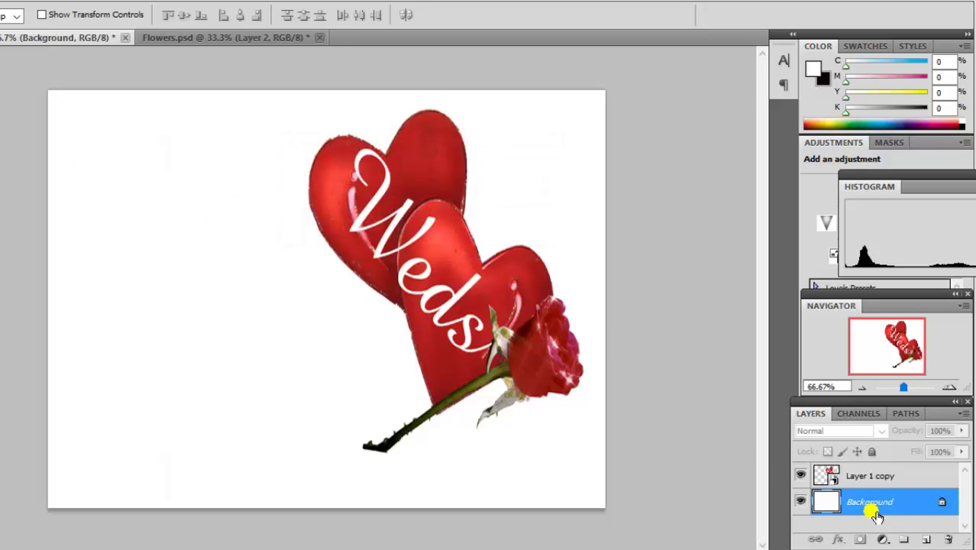
{"action": "left_click", "coordinate": [870, 478]}
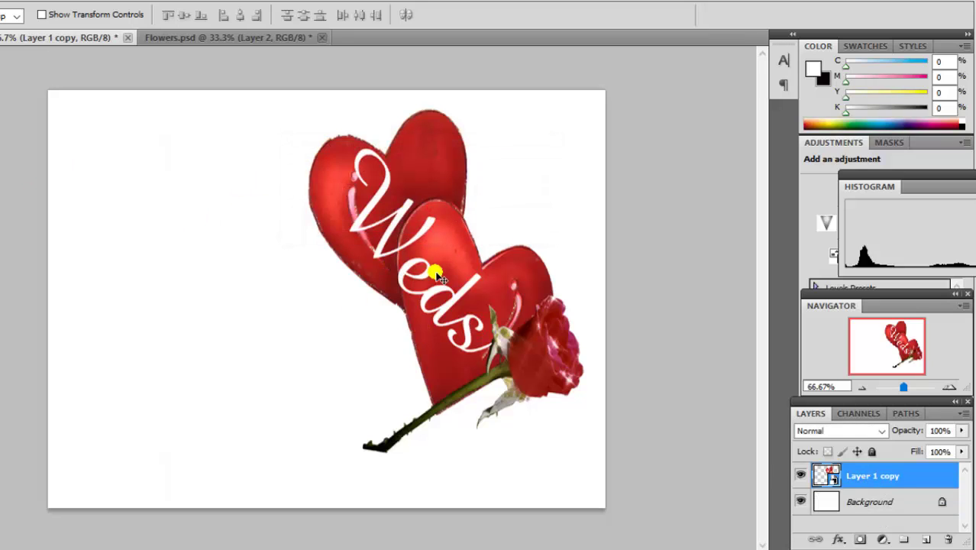
Step: Move the remaining heart toward the centre and open its contents as Layer 1 copy.psb
{"action": "mouse_move", "coordinate": [431, 272]}
{"action": "left_mouse_down"}
{"action": "mouse_move", "coordinate": [308, 214]}
{"action": "mouse_move", "coordinate": [349, 317]}
{"action": "mouse_move", "coordinate": [362, 299]}
{"action": "mouse_move", "coordinate": [334, 298]}
{"action": "left_mouse_up"}
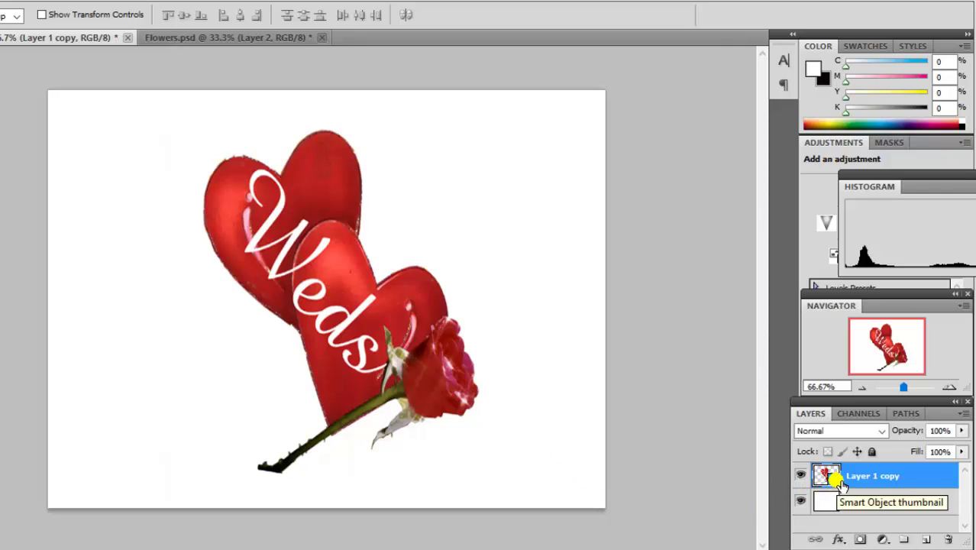
{"action": "double_click", "coordinate": [840, 482]}
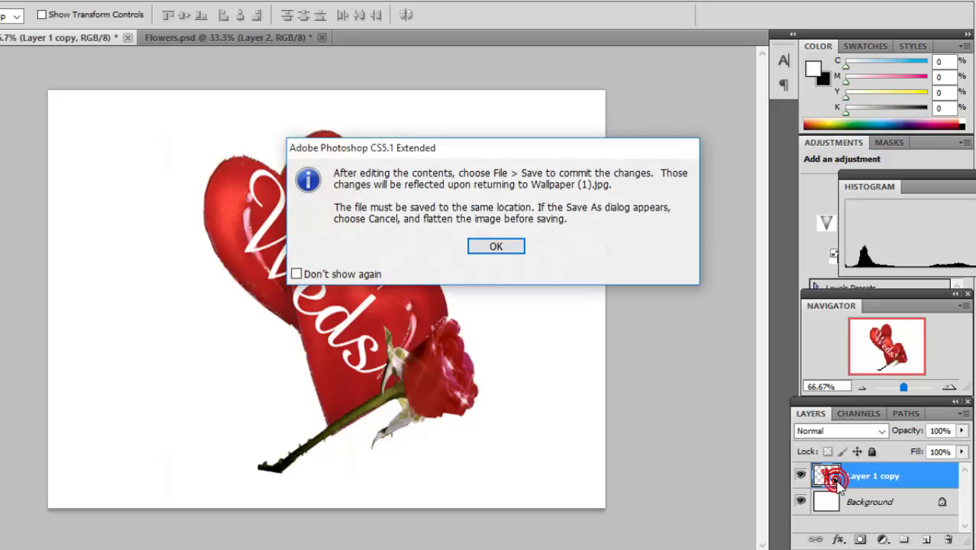
{"action": "left_click", "coordinate": [481, 246]}
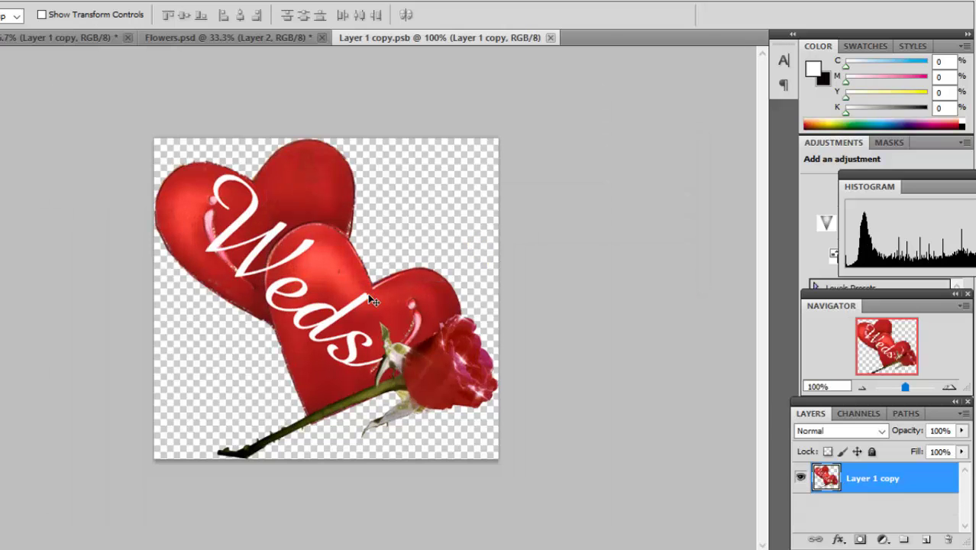
{"action": "mouse_move", "coordinate": [371, 316]}
{"action": "left_mouse_down"}
{"action": "mouse_move", "coordinate": [441, 289]}
{"action": "mouse_move", "coordinate": [386, 310]}
{"action": "mouse_move", "coordinate": [381, 298]}
{"action": "mouse_move", "coordinate": [384, 313]}
{"action": "mouse_move", "coordinate": [379, 301]}
{"action": "left_mouse_up"}
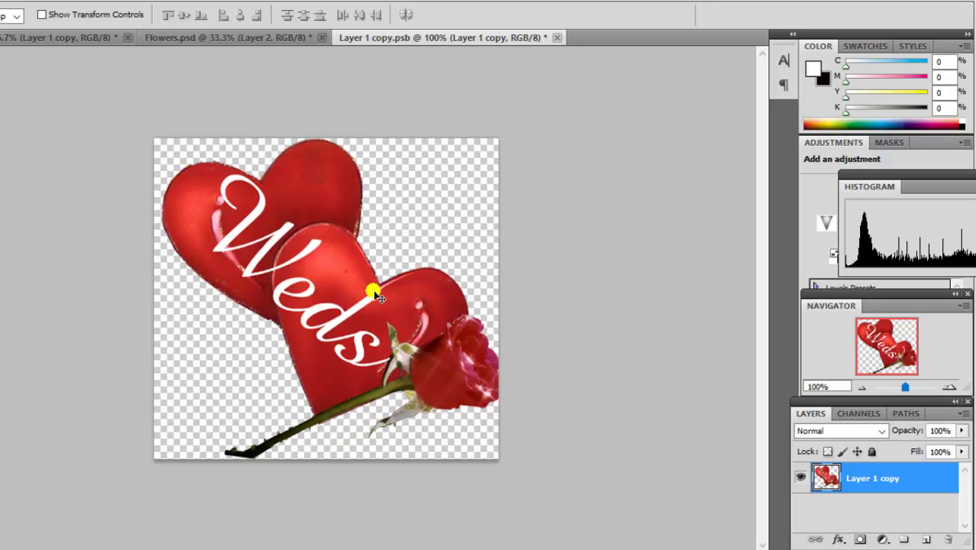
Step: Shift the hearts and rose to yellow-green with a Hue/Saturation hue of about +70
{"action": "key", "text": "ctrl+u"}
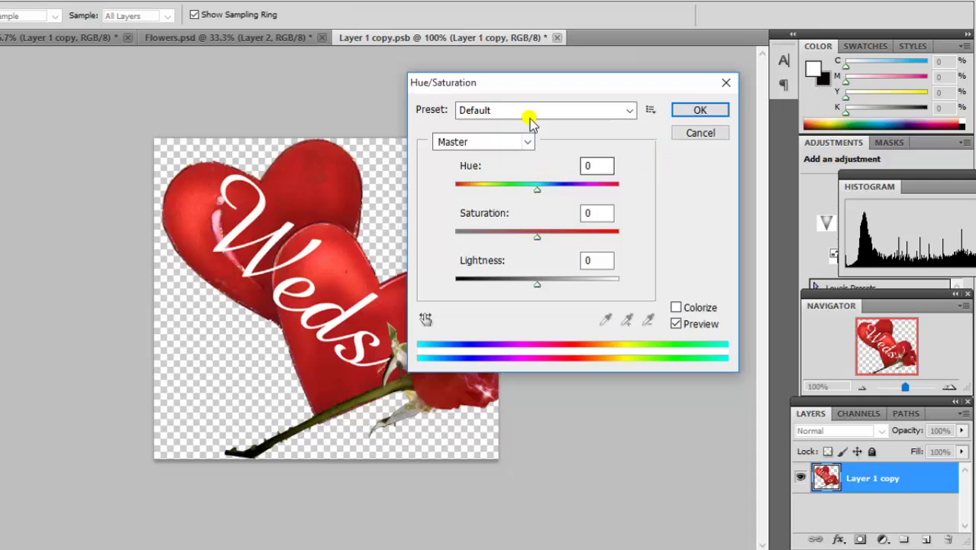
{"action": "left_click_drag", "start_coordinate": [530, 82], "coordinate": [623, 80]}
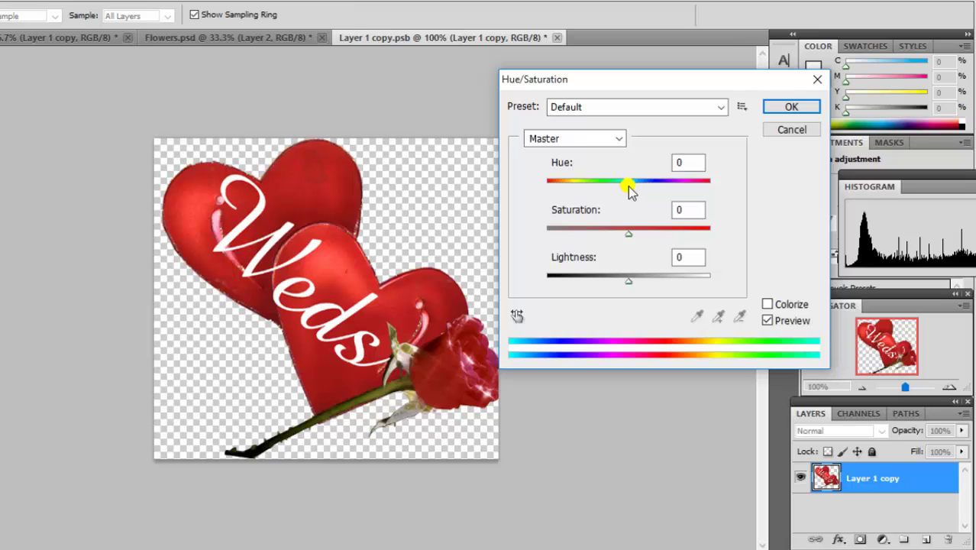
{"action": "mouse_move", "coordinate": [628, 185]}
{"action": "left_mouse_down"}
{"action": "mouse_move", "coordinate": [686, 188]}
{"action": "mouse_move", "coordinate": [662, 187]}
{"action": "left_mouse_up"}
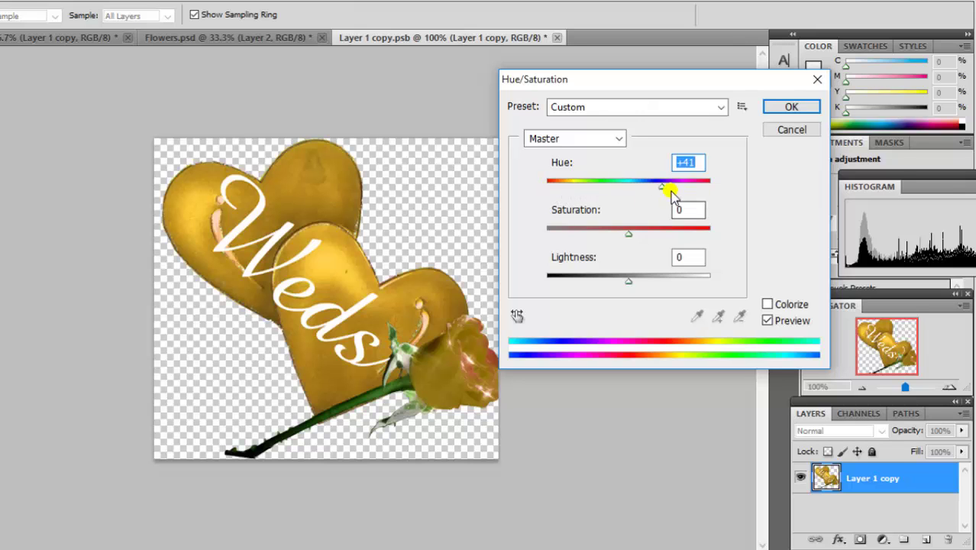
{"action": "mouse_move", "coordinate": [665, 195]}
{"action": "left_mouse_down"}
{"action": "mouse_move", "coordinate": [590, 181]}
{"action": "mouse_move", "coordinate": [674, 188]}
{"action": "left_mouse_up"}
{"action": "left_click", "coordinate": [693, 164]}
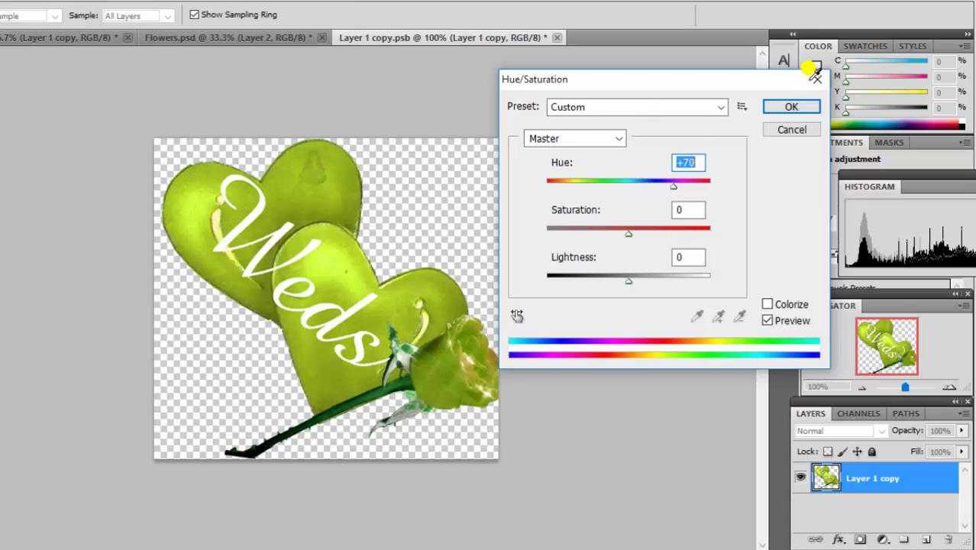
{"action": "left_click", "coordinate": [787, 109]}
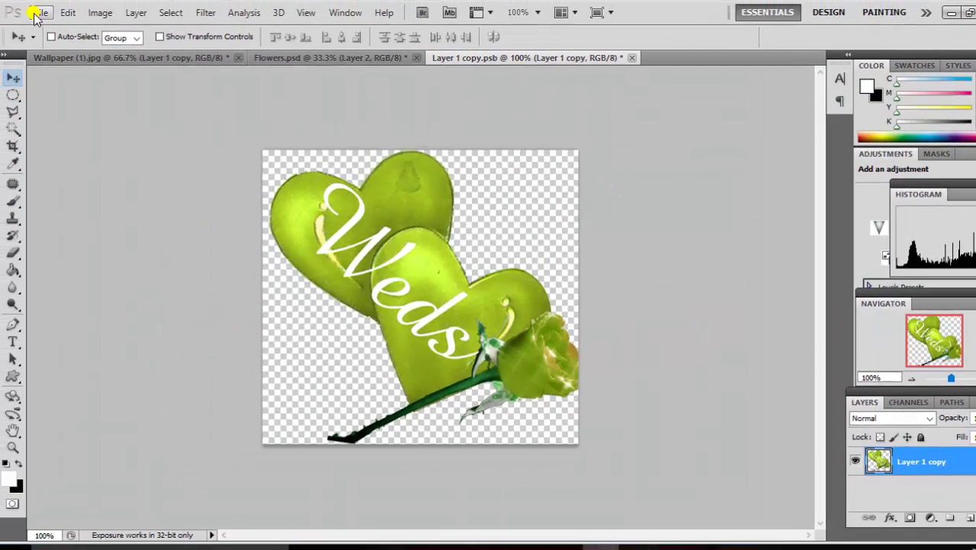
Step: Save the recoloured Layer 1 copy.psb contents and close it to return to the wallpaper
{"action": "left_click", "coordinate": [43, 14]}
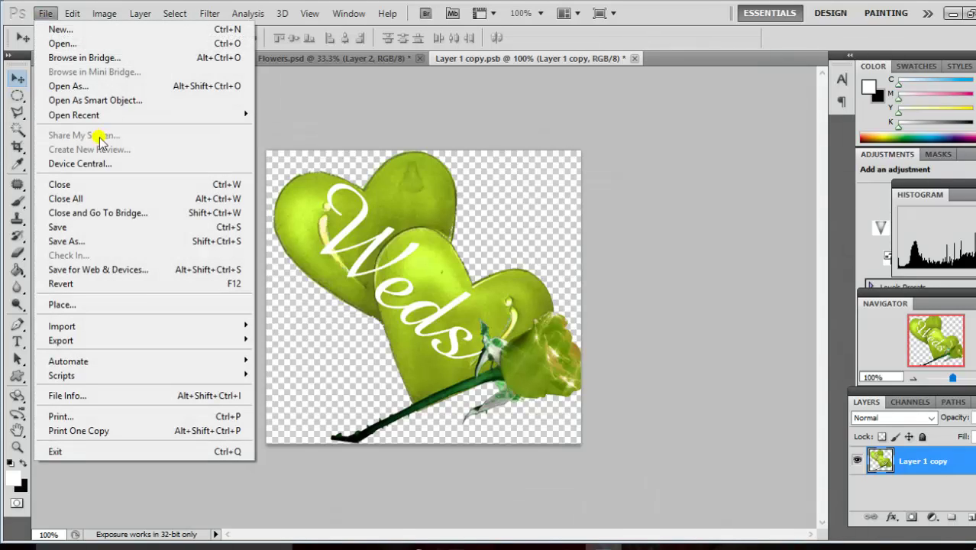
{"action": "left_click", "coordinate": [107, 227]}
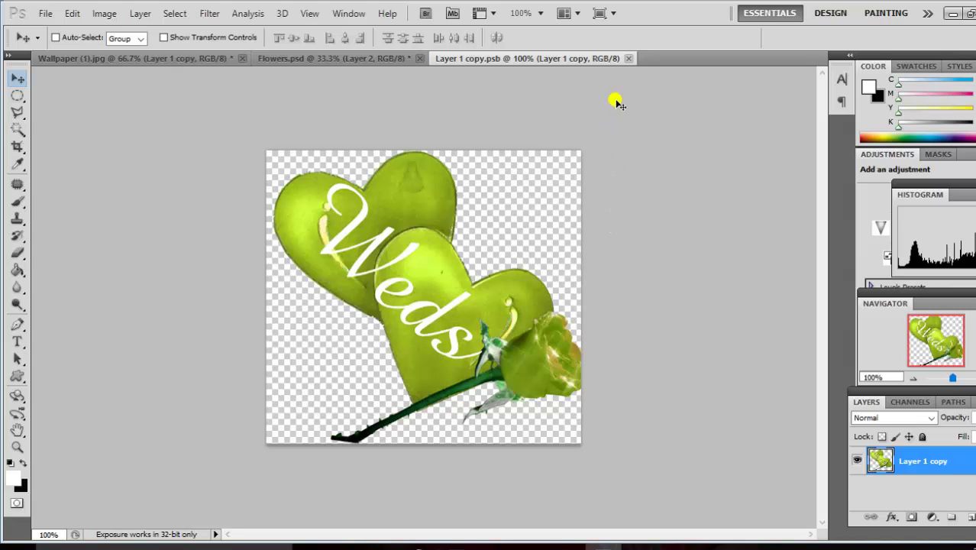
{"action": "left_click", "coordinate": [628, 58]}
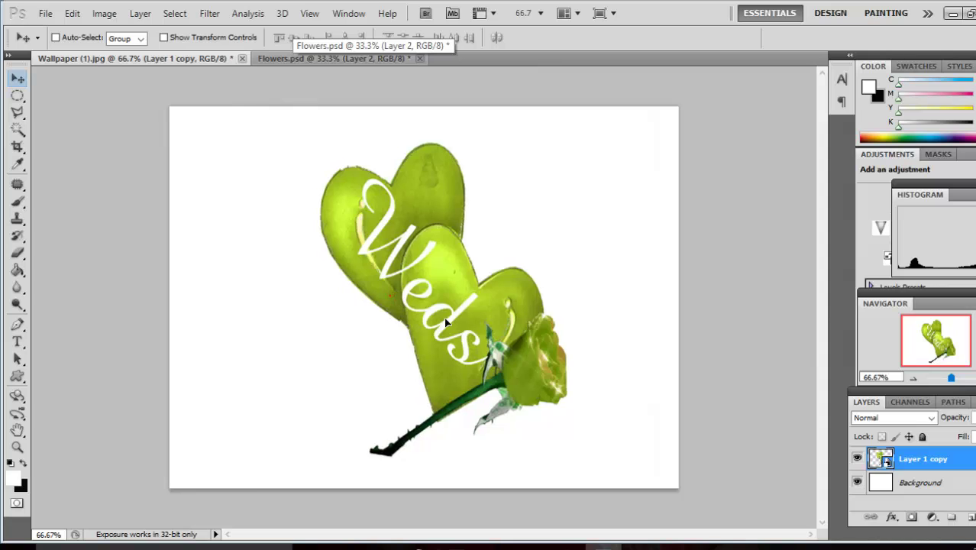
Step: Nudge the green heart-and-rose into the middle of the wallpaper with Shift+arrow keys
{"action": "key", "text": "shift+Up"}
{"action": "key", "text": "shift+Up"}
{"action": "key", "text": "shift+Up"}
{"action": "key", "text": "shift+Up"}
{"action": "key", "text": "shift+Up"}
{"action": "key", "text": "shift+Up"}
{"action": "key", "text": "shift+Right"}
{"action": "key", "text": "shift+Right"}
{"action": "key", "text": "shift+Down"}
{"action": "key", "text": "shift+Down"}
{"action": "key", "text": "shift+Down"}
{"action": "key", "text": "shift+Left"}
{"action": "key", "text": "shift+Left"}
{"action": "key", "text": "shift+Down"}
{"action": "key", "text": "shift+Down"}
{"action": "key", "text": "shift+Down"}
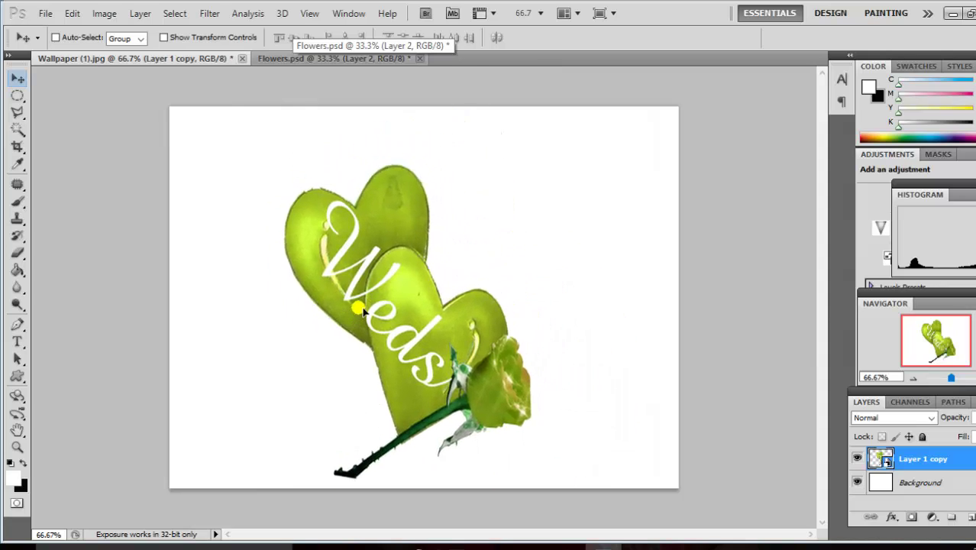
{"action": "key", "text": "shift+Down"}
{"action": "key", "text": "shift+Down"}
{"action": "key", "text": "shift+Left"}
{"action": "key", "text": "shift+Left"}
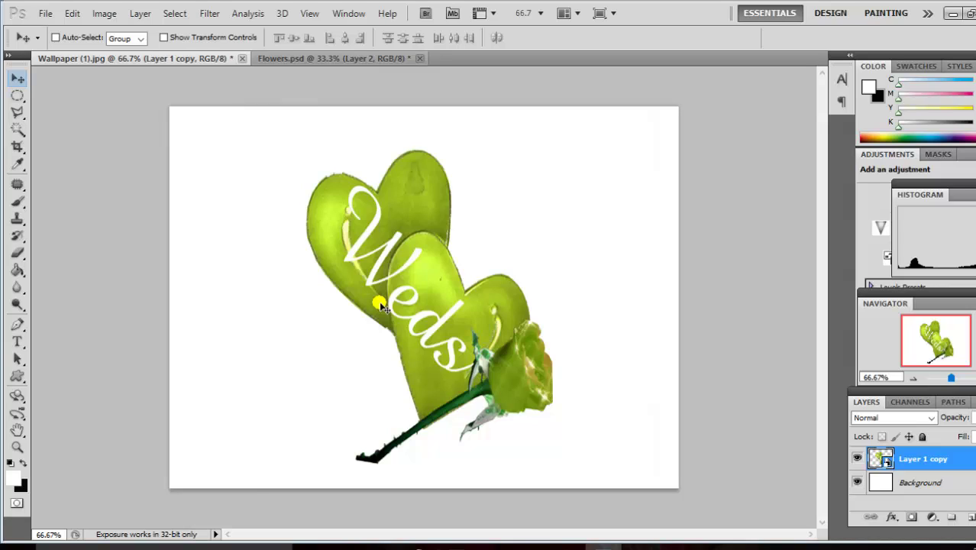
Step: Duplicate the hearts smart object layer and place the copy left of the original, overlapping
{"action": "key", "text": "ctrl+j"}
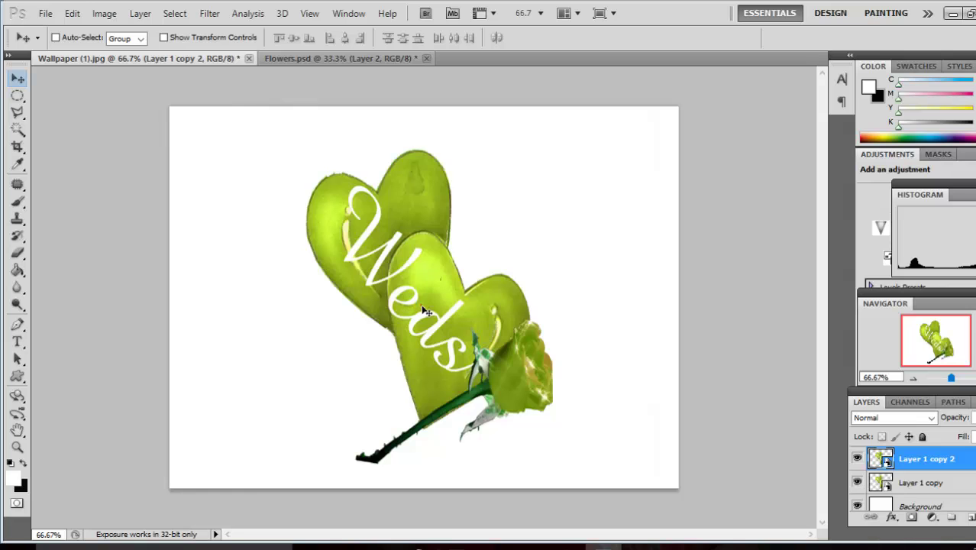
{"action": "mouse_move", "coordinate": [421, 305]}
{"action": "left_mouse_down"}
{"action": "mouse_move", "coordinate": [563, 307]}
{"action": "mouse_move", "coordinate": [470, 304]}
{"action": "left_mouse_up"}
{"action": "mouse_move", "coordinate": [146, 297]}
{"action": "left_mouse_down"}
{"action": "mouse_move", "coordinate": [157, 350]}
{"action": "mouse_move", "coordinate": [185, 357]}
{"action": "left_mouse_up"}
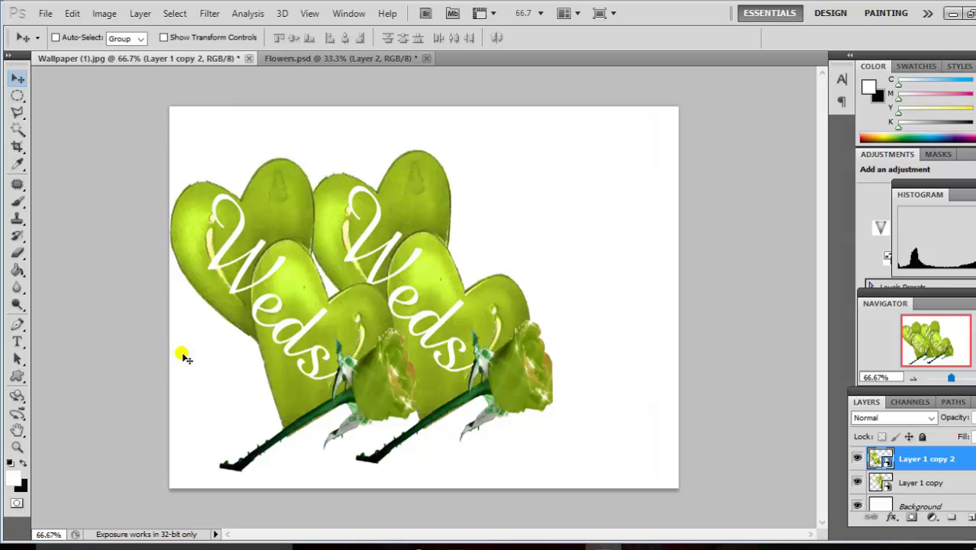
Step: Recolour the shared smart object contents purple with Hue about -151, then close them
{"action": "double_click", "coordinate": [892, 468]}
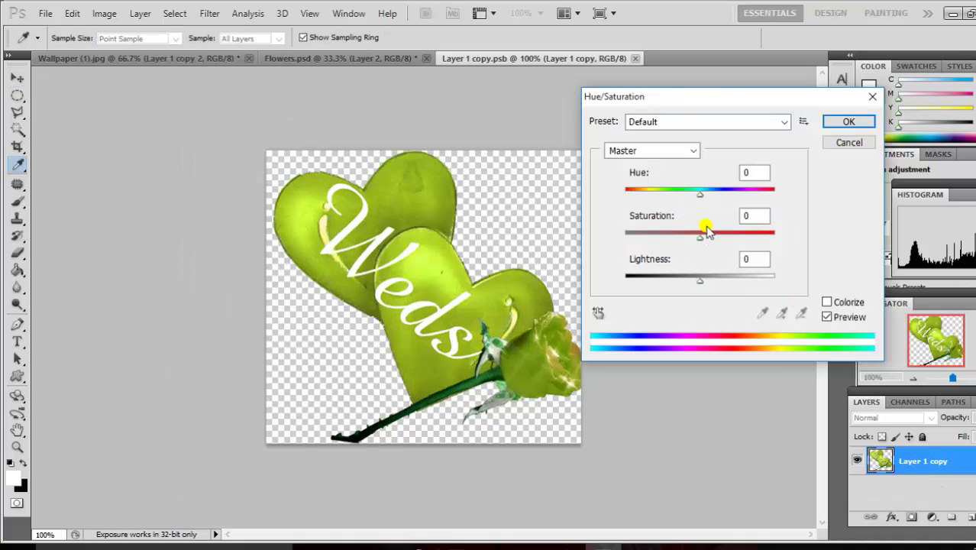
{"action": "left_click_drag", "start_coordinate": [699, 191], "coordinate": [636, 197]}
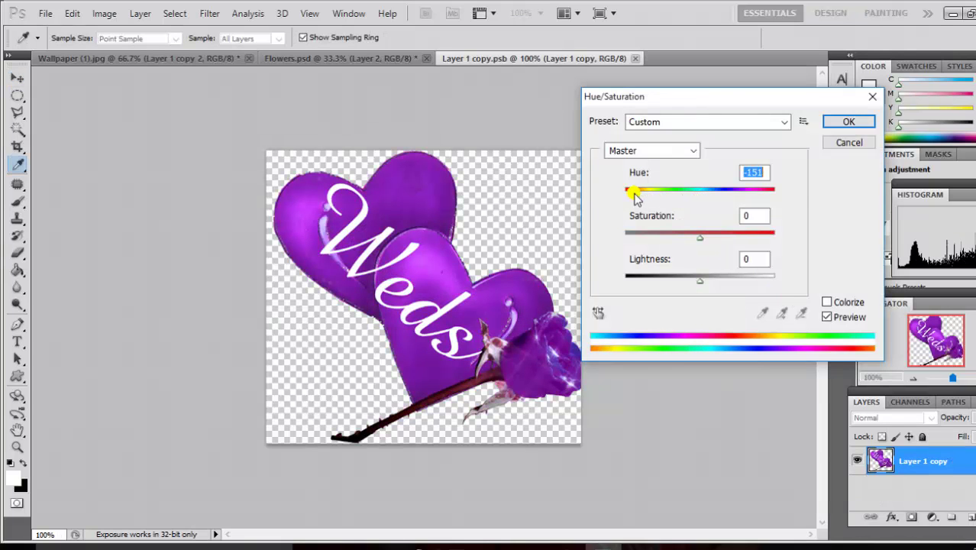
{"action": "left_click", "coordinate": [839, 124]}
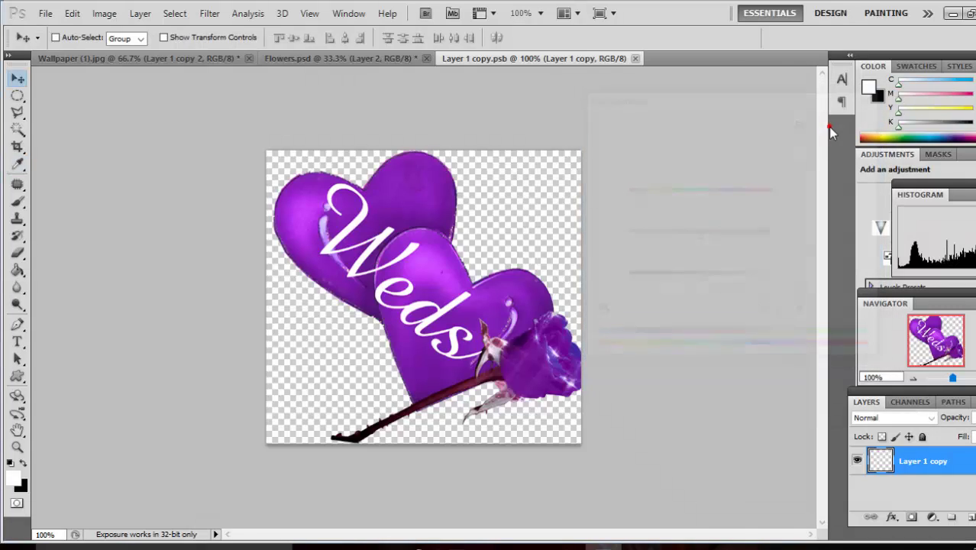
{"action": "left_click", "coordinate": [635, 59]}
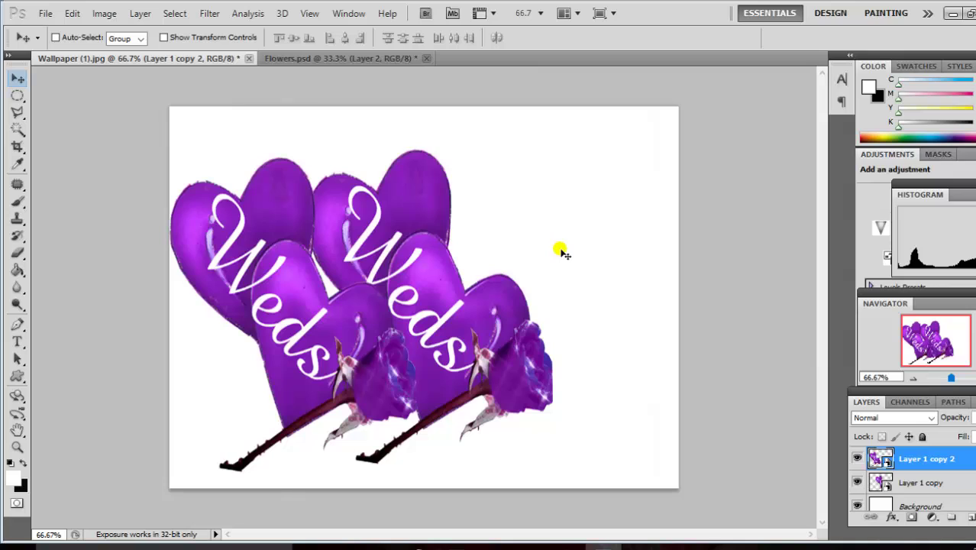
Step: Reposition both purple hearts copies so the second sits up-right, overlapping the first
{"action": "left_click_drag", "start_coordinate": [369, 321], "coordinate": [358, 350]}
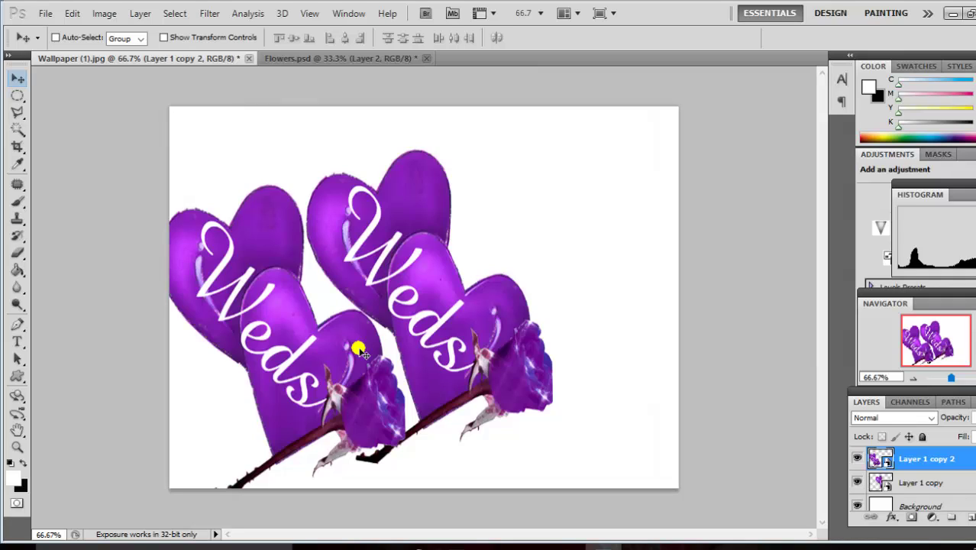
{"action": "mouse_move", "coordinate": [359, 350]}
{"action": "left_mouse_down"}
{"action": "mouse_move", "coordinate": [368, 306]}
{"action": "mouse_move", "coordinate": [354, 313]}
{"action": "left_mouse_up"}
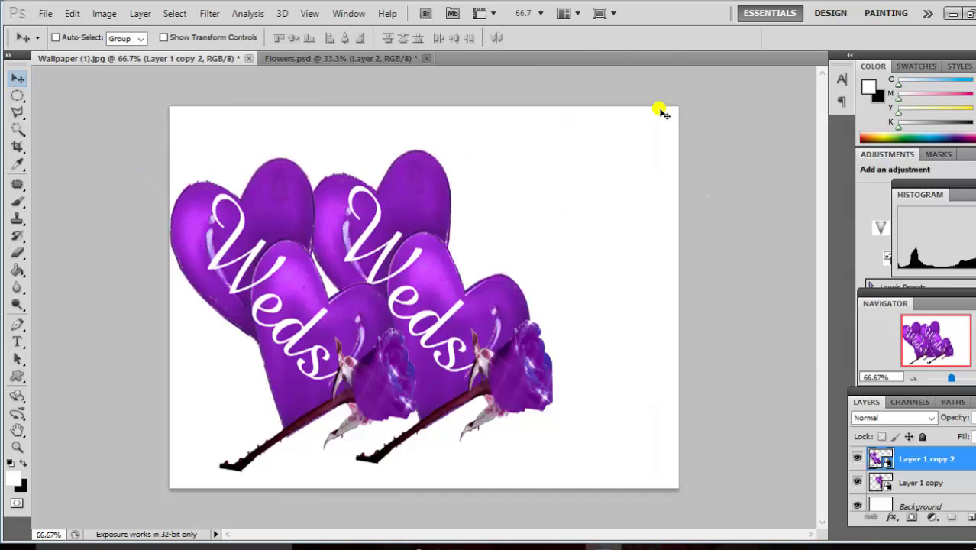
{"action": "mouse_move", "coordinate": [283, 305]}
{"action": "left_mouse_down"}
{"action": "mouse_move", "coordinate": [258, 326]}
{"action": "mouse_move", "coordinate": [315, 301]}
{"action": "mouse_move", "coordinate": [384, 309]}
{"action": "mouse_move", "coordinate": [512, 276]}
{"action": "mouse_move", "coordinate": [516, 284]}
{"action": "left_mouse_up"}
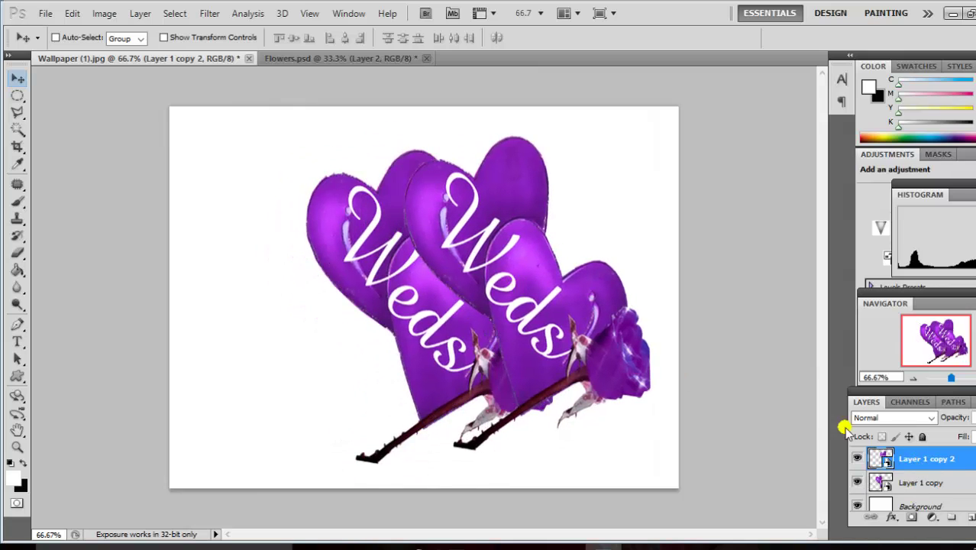
{"action": "mouse_move", "coordinate": [576, 313]}
{"action": "left_mouse_down"}
{"action": "mouse_move", "coordinate": [615, 265]}
{"action": "mouse_move", "coordinate": [619, 284]}
{"action": "left_mouse_up"}
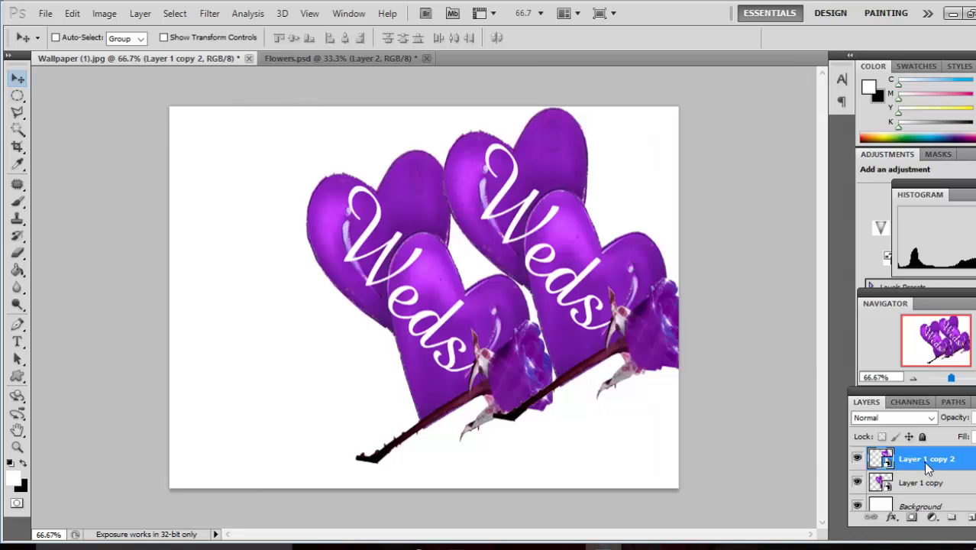
Step: Create Layer 1 copy 3 with New Smart Object via Copy and move it down-left
{"action": "right_click", "coordinate": [925, 463]}
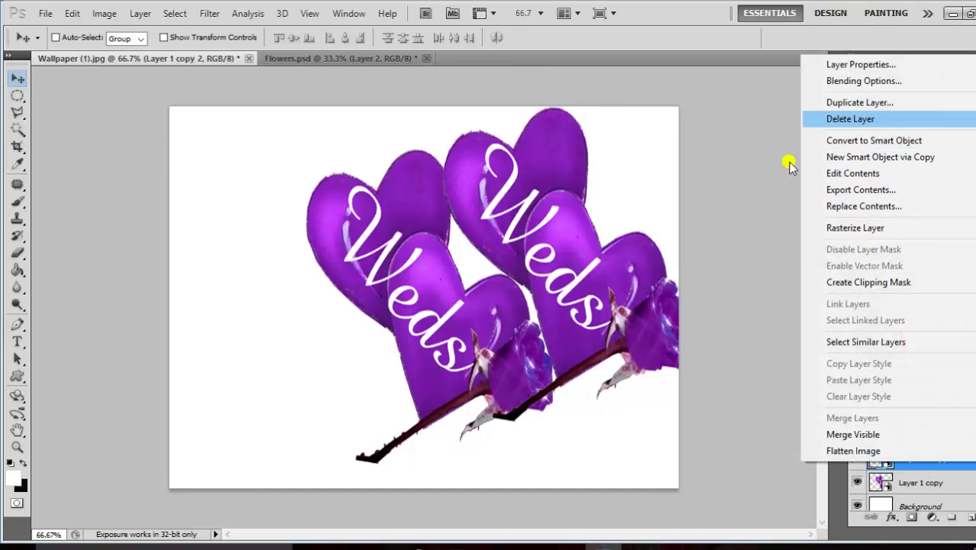
{"action": "left_click", "coordinate": [708, 259]}
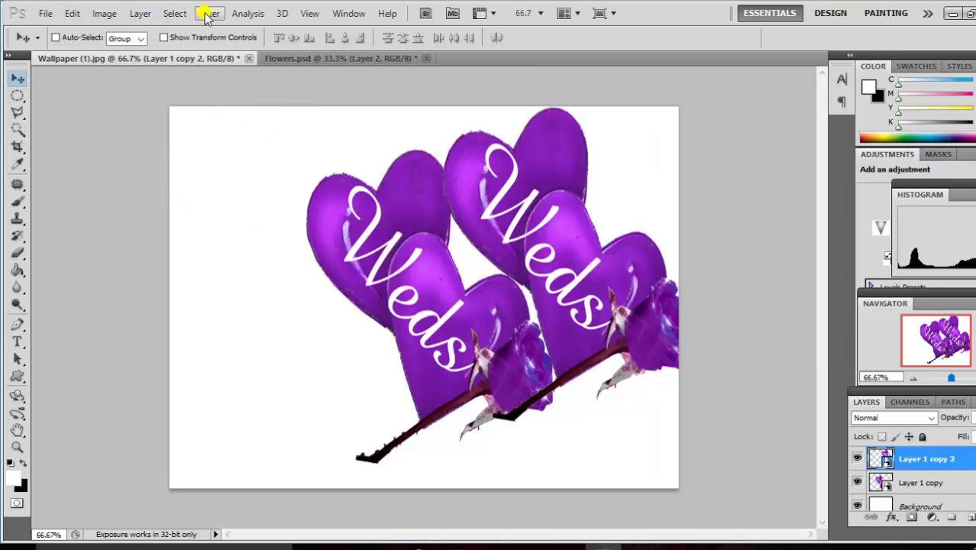
{"action": "left_click", "coordinate": [138, 14]}
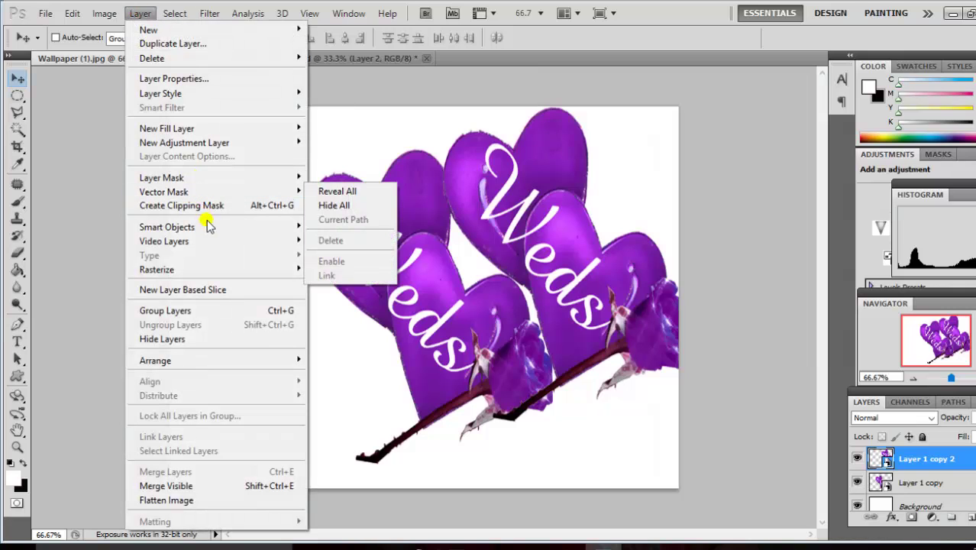
{"action": "mouse_move", "coordinate": [275, 372]}
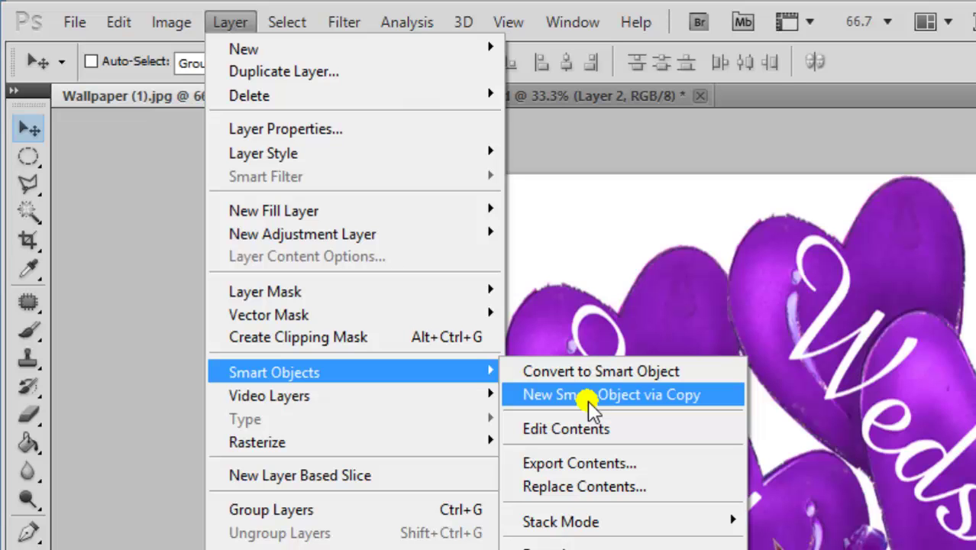
{"action": "left_click", "coordinate": [589, 403]}
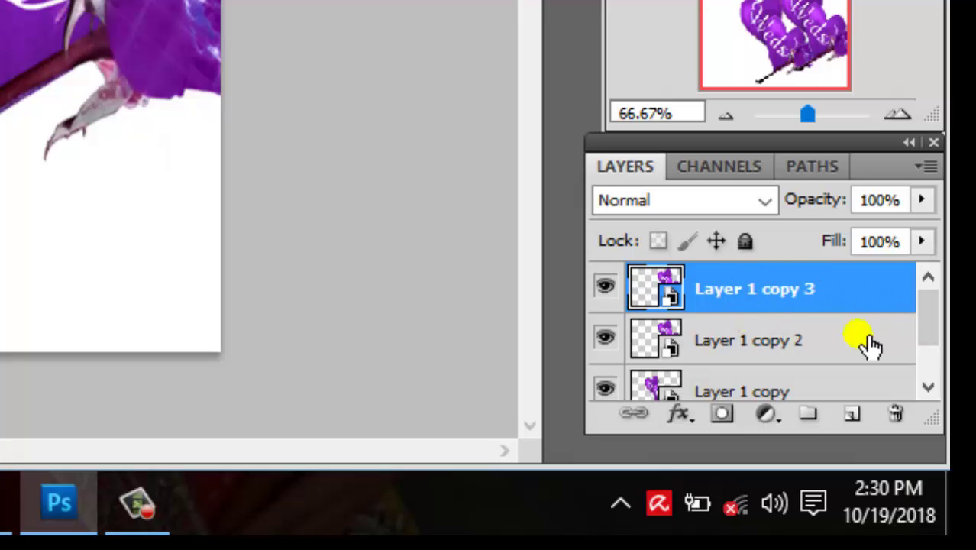
{"action": "mouse_move", "coordinate": [922, 308]}
{"action": "left_mouse_down"}
{"action": "mouse_move", "coordinate": [920, 344]}
{"action": "mouse_move", "coordinate": [919, 313]}
{"action": "left_mouse_up"}
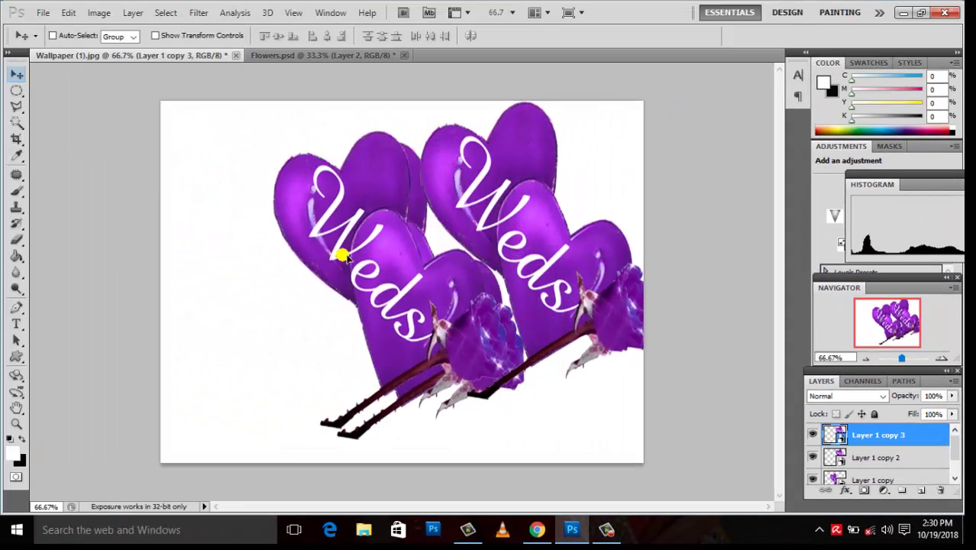
{"action": "left_click_drag", "start_coordinate": [342, 255], "coordinate": [256, 302]}
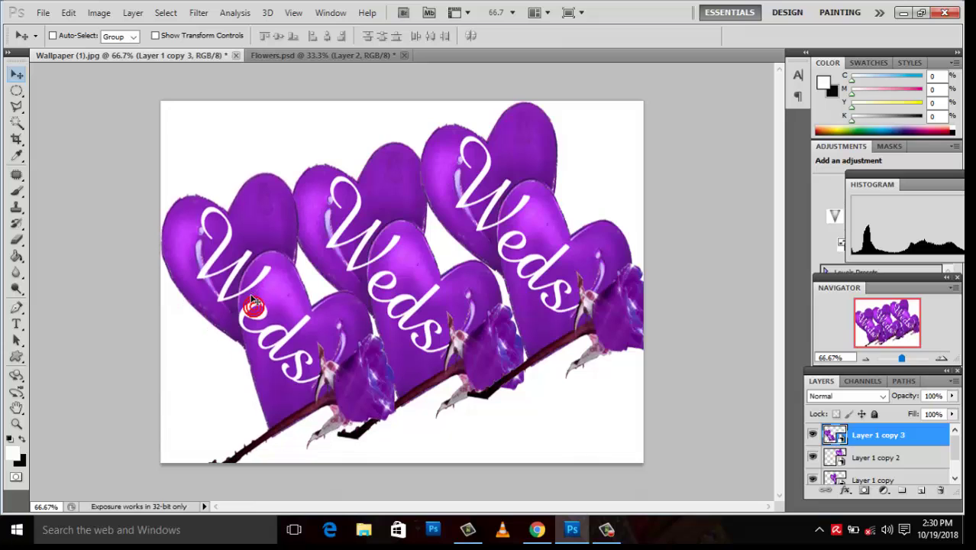
Step: Give Layer 1 copy 3's contents Saturation +100 and Hue +141, then save and close them
{"action": "double_click", "coordinate": [835, 434]}
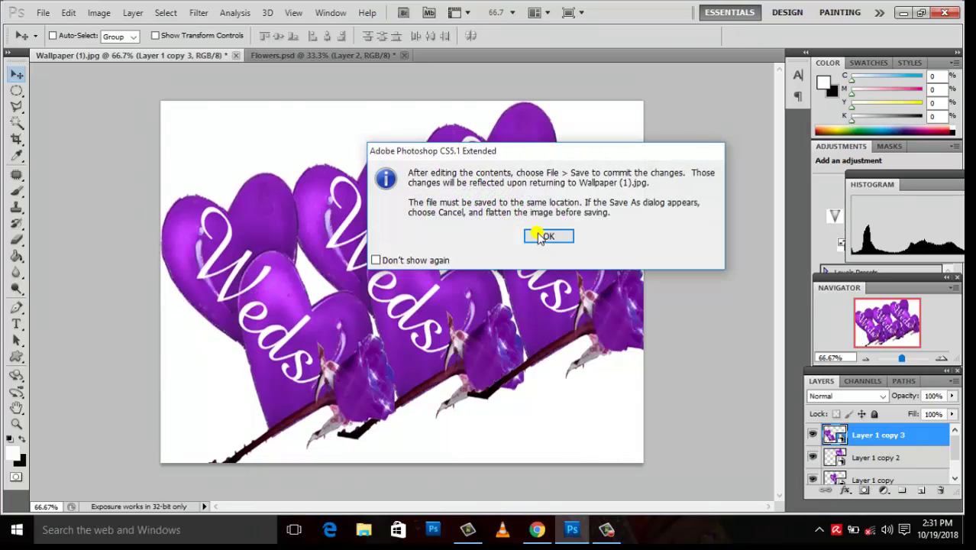
{"action": "left_click", "coordinate": [538, 235]}
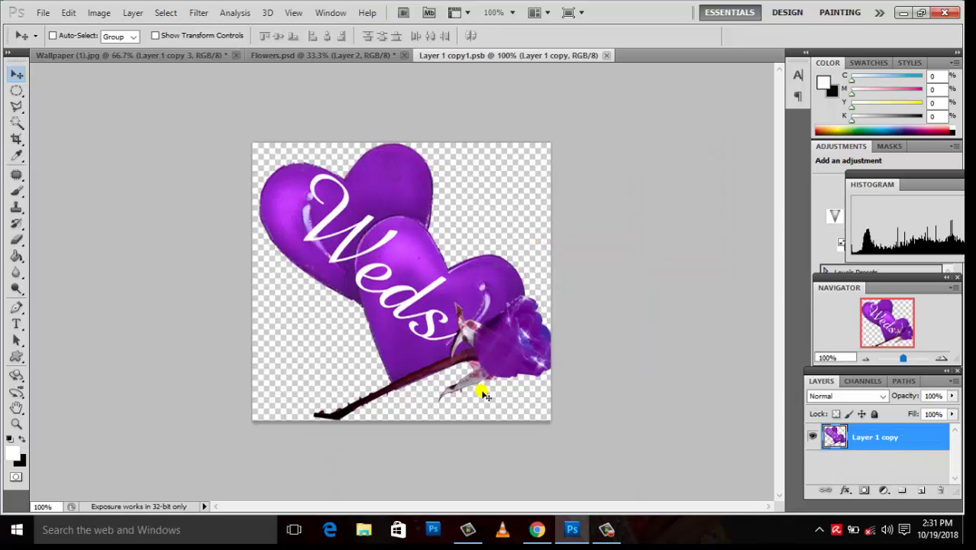
{"action": "key", "text": "i"}
{"action": "key", "text": "ctrl+u"}
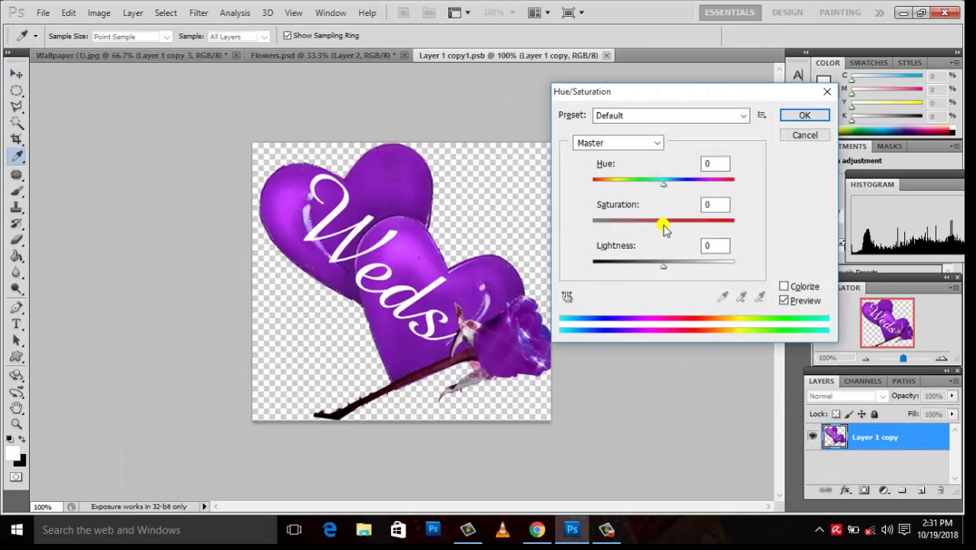
{"action": "left_click_drag", "start_coordinate": [668, 227], "coordinate": [774, 231]}
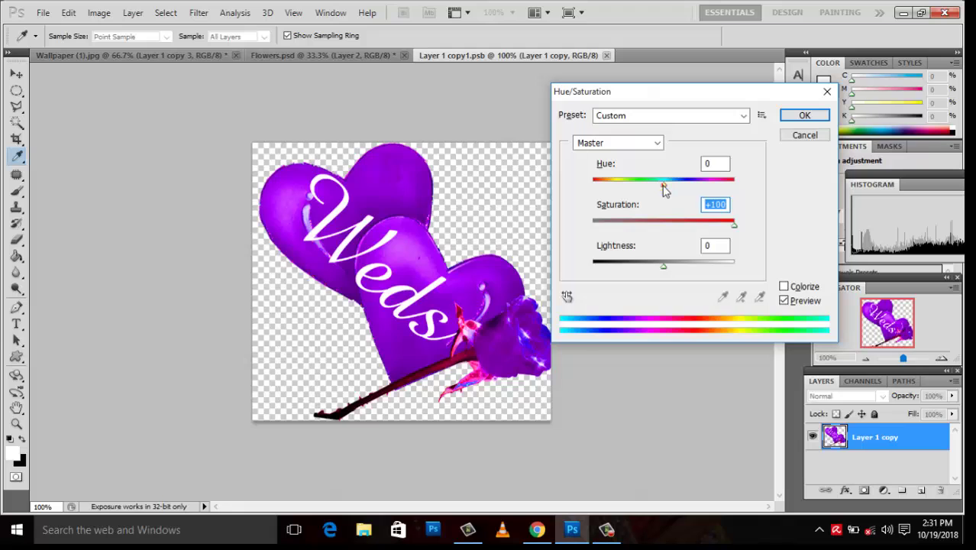
{"action": "left_click_drag", "start_coordinate": [664, 185], "coordinate": [723, 184]}
{"action": "left_click", "coordinate": [791, 120]}
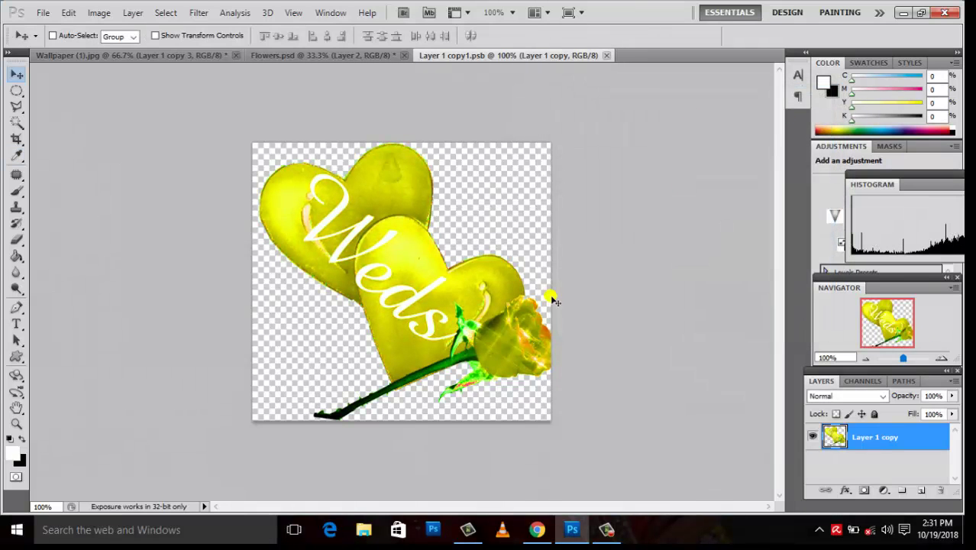
{"action": "left_click", "coordinate": [607, 55]}
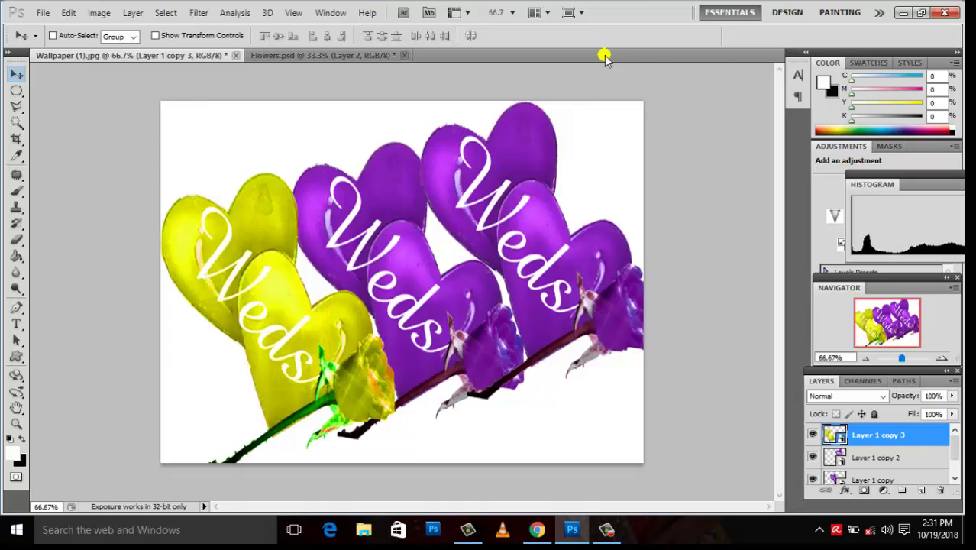
Step: Nudge the yellow hearts copy down and slightly right against the purple pair
{"action": "mouse_move", "coordinate": [269, 307]}
{"action": "left_mouse_down"}
{"action": "mouse_move", "coordinate": [269, 325]}
{"action": "mouse_move", "coordinate": [272, 307]}
{"action": "left_mouse_up"}
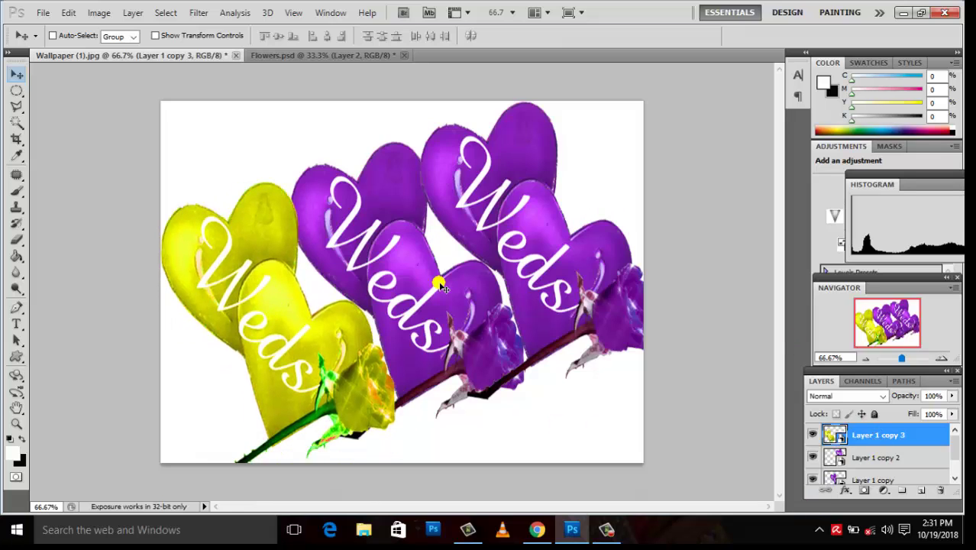
{"action": "left_click_drag", "start_coordinate": [311, 350], "coordinate": [328, 337]}
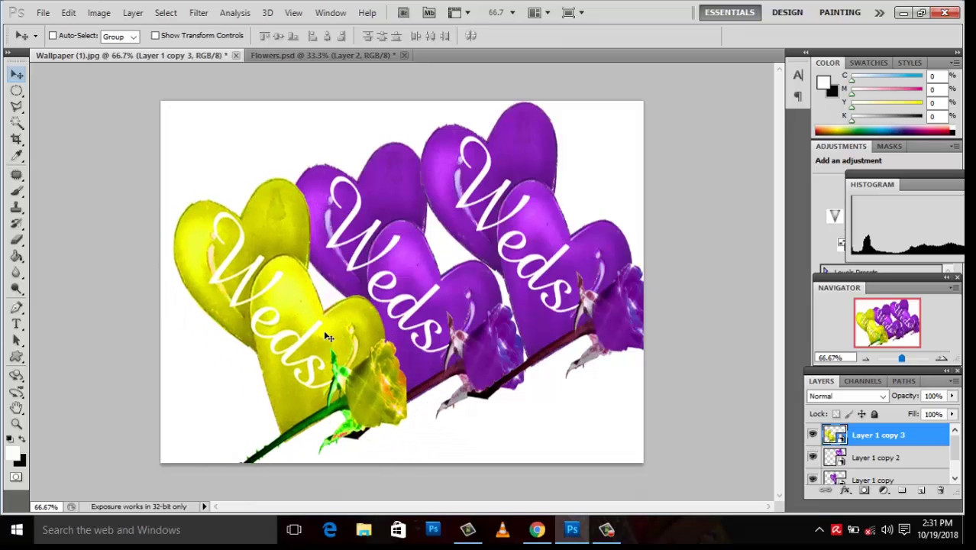